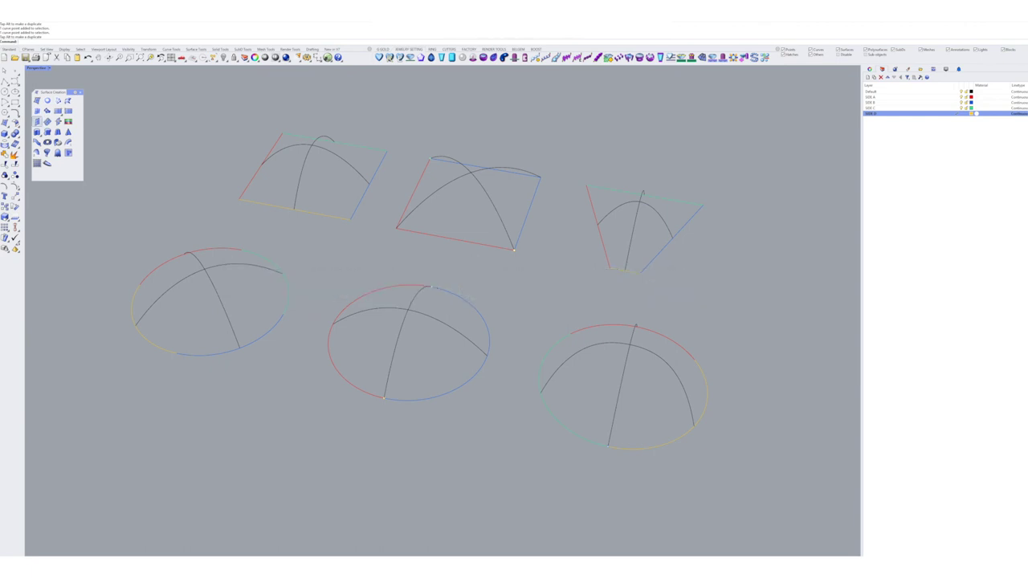
# - Move the floating Surface Creation toolbar clear of the docked toolbars into the viewport's open area
pyautogui.click(15, 123)
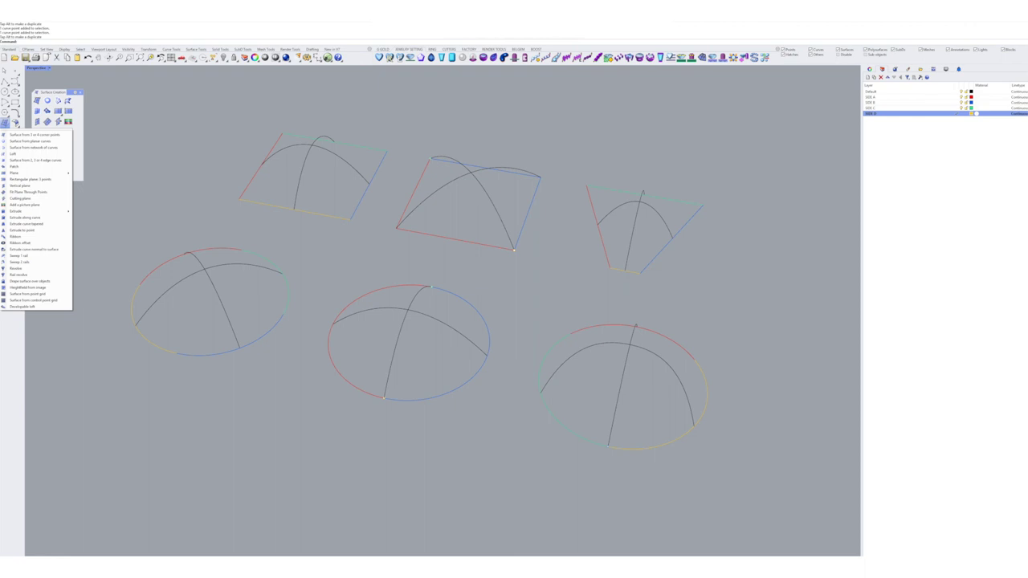
pyautogui.click(71, 112)
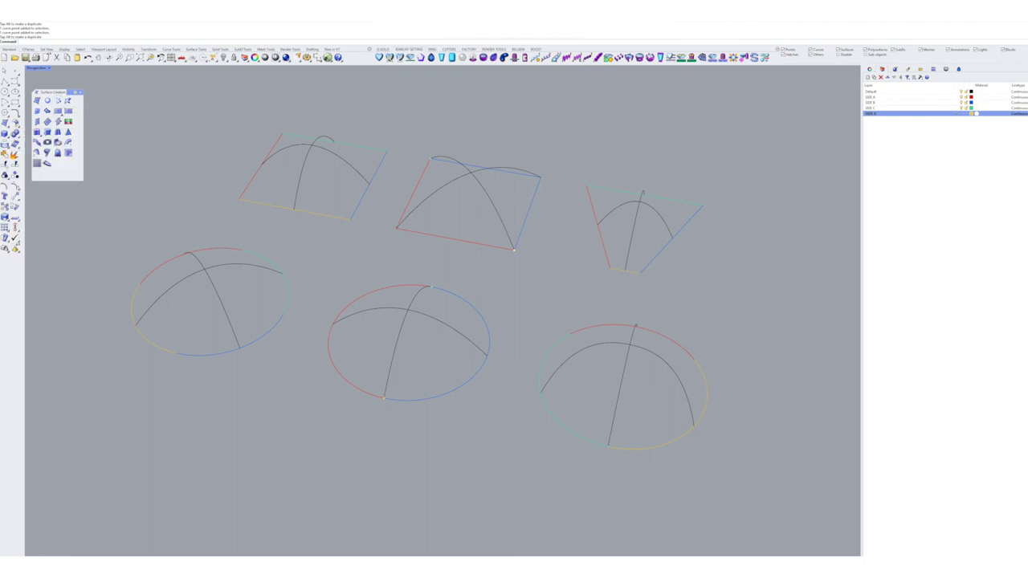
pyautogui.moveTo(52, 91); pyautogui.dragTo(116, 103)
# - Examine the six curve sets, including the edge and arched cross curves of the four-sided square set
pyautogui.keyDown('shift'); pyautogui.moveTo(450, 321); pyautogui.dragTo(442, 338, button='right'); pyautogui.keyUp('shift')
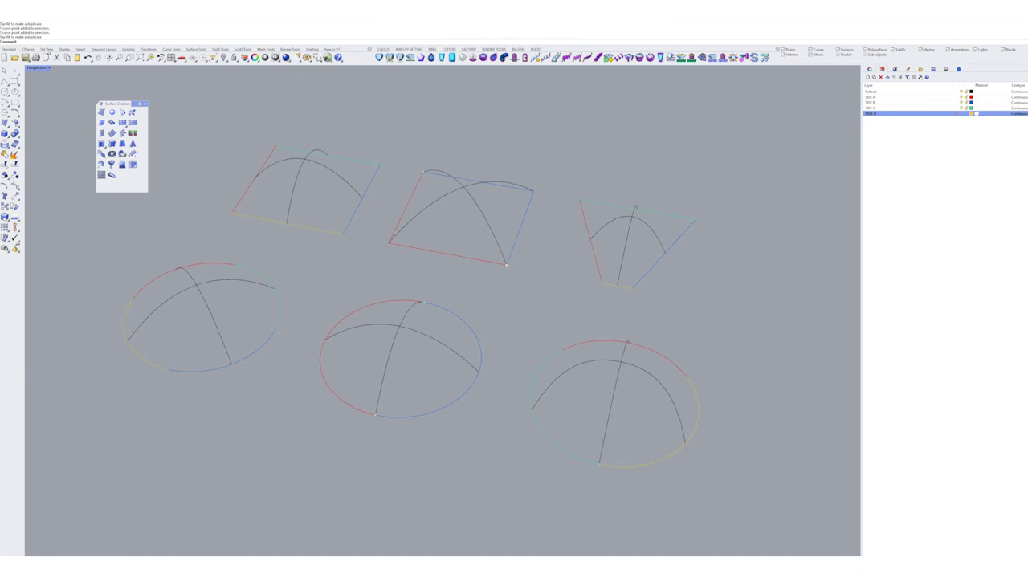
pyautogui.scroll(2, 305, 174)
pyautogui.moveTo(322, 184); pyautogui.dragTo(445, 167, button='right')
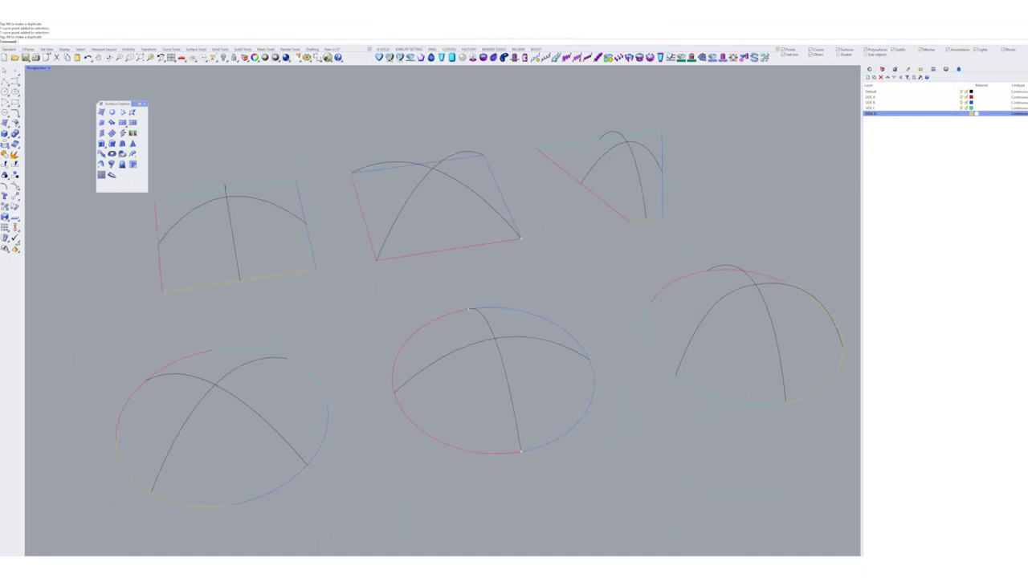
pyautogui.scroll(-2, 377, 181)
pyautogui.moveTo(378, 181); pyautogui.dragTo(434, 181, button='right')
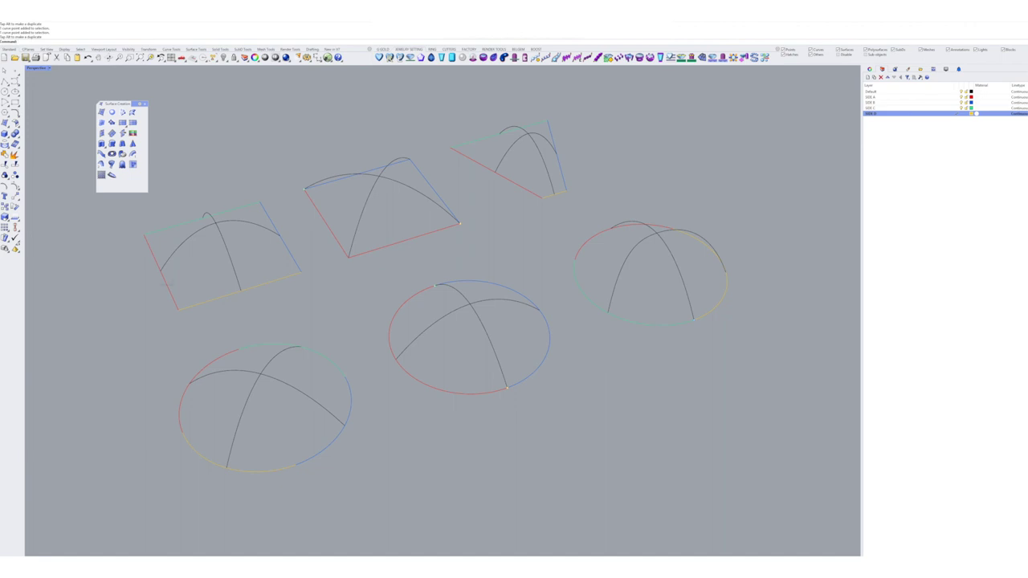
pyautogui.click(165, 280)
pyautogui.keyDown('shift'); pyautogui.click(287, 247); pyautogui.keyUp('shift')
pyautogui.keyDown('shift'); pyautogui.click(264, 283); pyautogui.keyUp('shift')
pyautogui.press('Escape')
pyautogui.moveTo(470, 305); pyautogui.dragTo(435, 342, button='right')
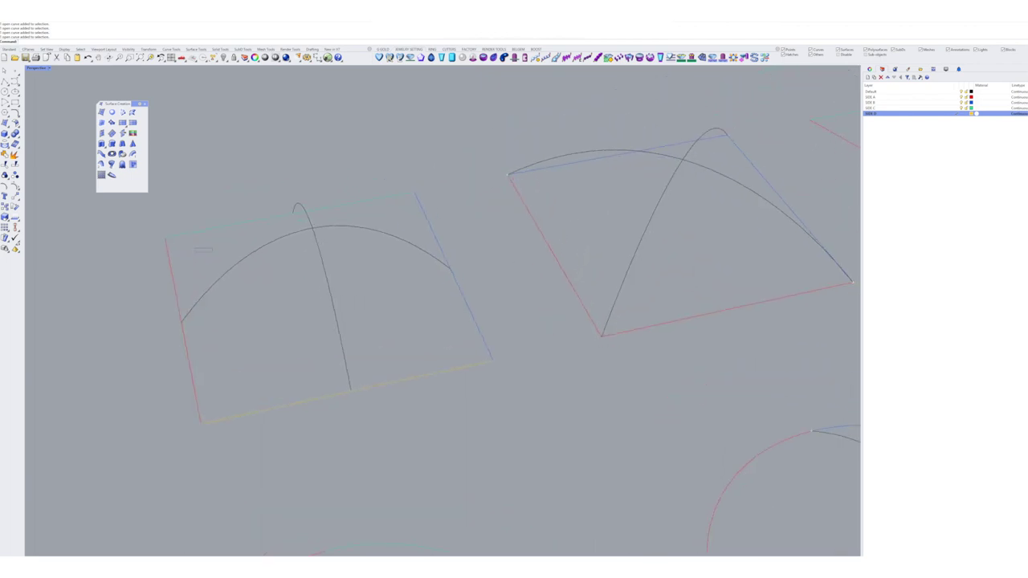
# - Start a surface from curve network using the four edges and both arched cross curves of the first square set
pyautogui.moveTo(195, 252); pyautogui.dragTo(160, 259)
pyautogui.keyDown('shift'); pyautogui.moveTo(454, 229); pyautogui.dragTo(421, 238); pyautogui.keyUp('shift')
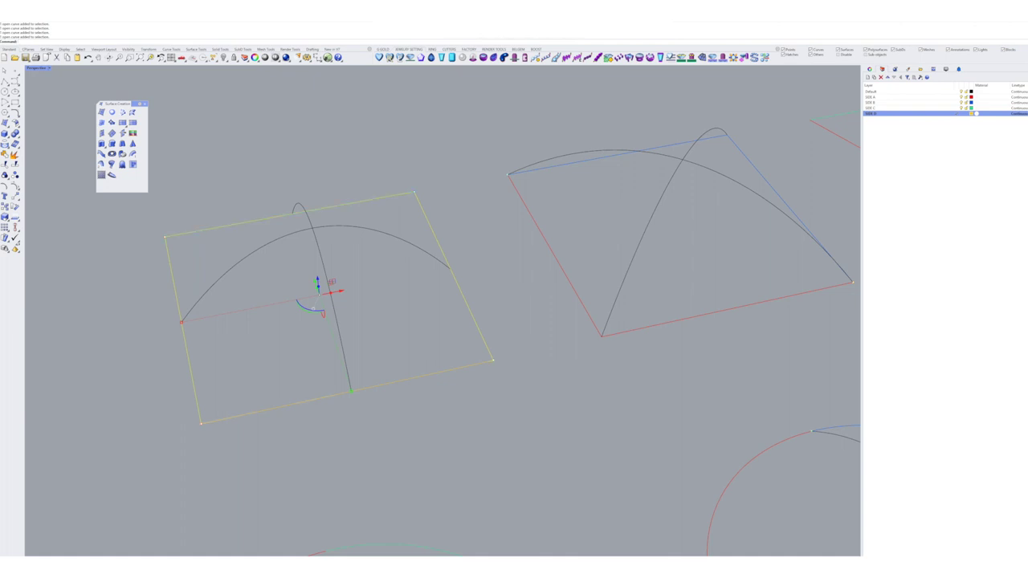
pyautogui.keyDown('shift'); pyautogui.click(377, 230); pyautogui.keyUp('shift')
pyautogui.keyDown('shift'); pyautogui.click(334, 307); pyautogui.keyUp('shift')
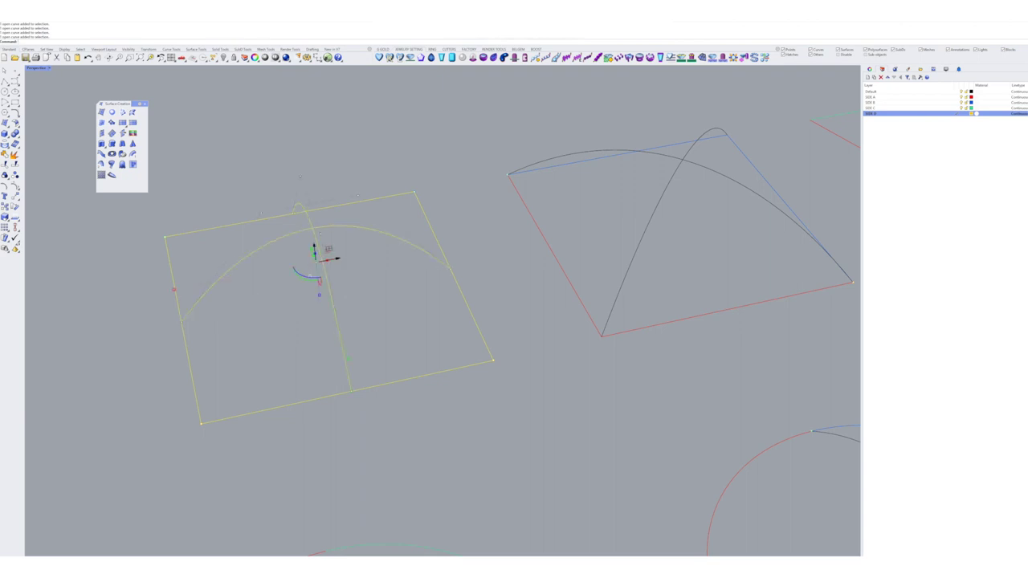
pyautogui.moveTo(346, 313); pyautogui.dragTo(393, 237, button='right')
pyautogui.moveTo(407, 389); pyautogui.dragTo(401, 220, button='right')
pyautogui.click(401, 220)
pyautogui.click(459, 292)
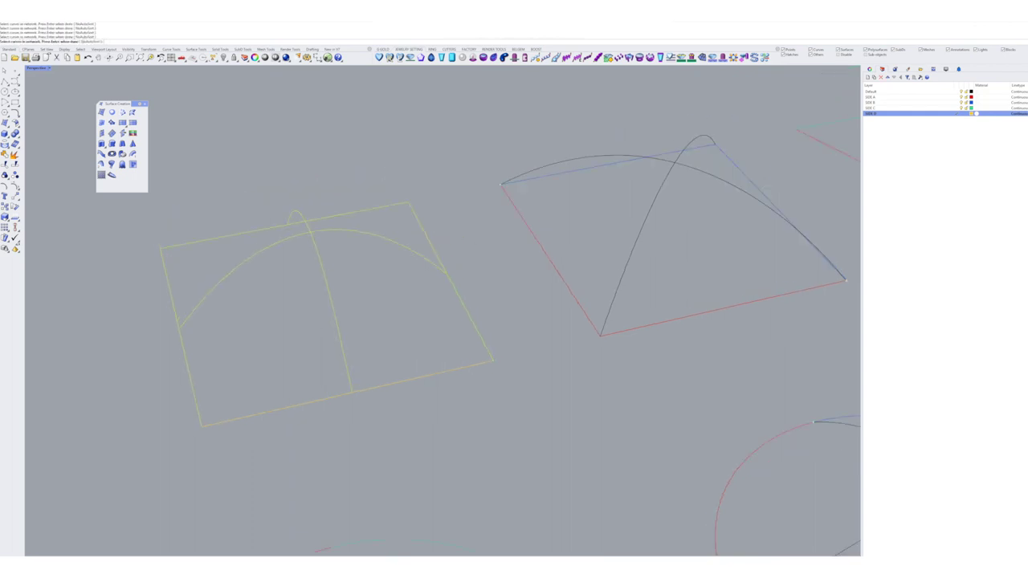
pyautogui.moveTo(514, 321); pyautogui.dragTo(514, 281, button='right')
pyautogui.press('Return')
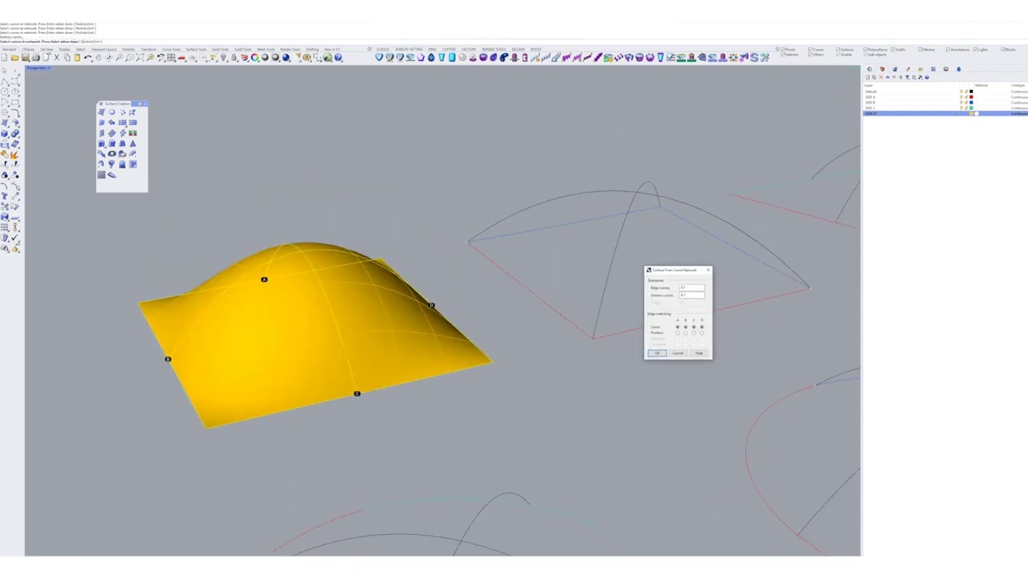
# - Create the network surface with Position matching on edges A to D and tighter edge and interior curve tolerances
pyautogui.moveTo(687, 270); pyautogui.dragTo(442, 117)
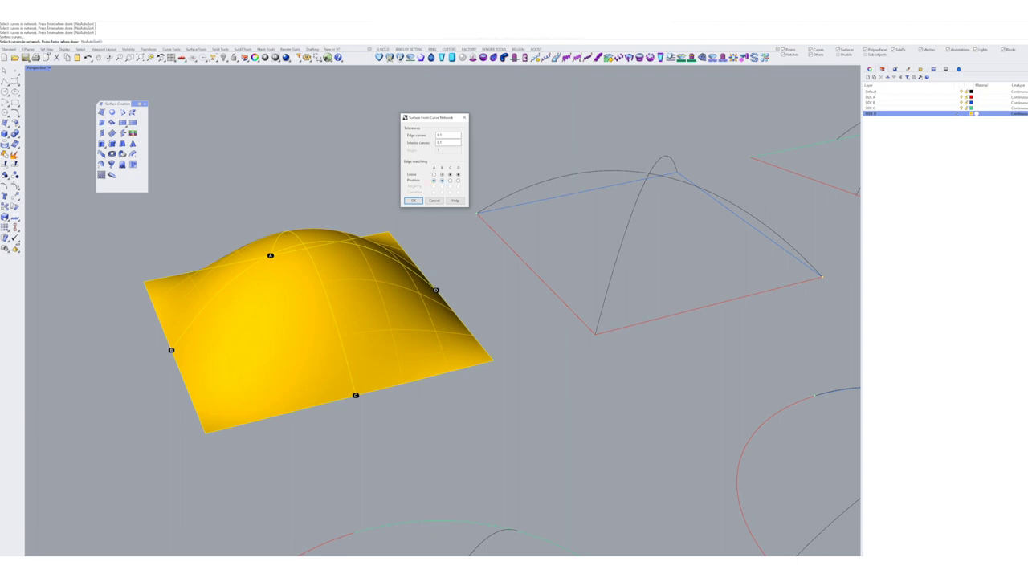
pyautogui.moveTo(450, 321); pyautogui.dragTo(436, 337, button='right')
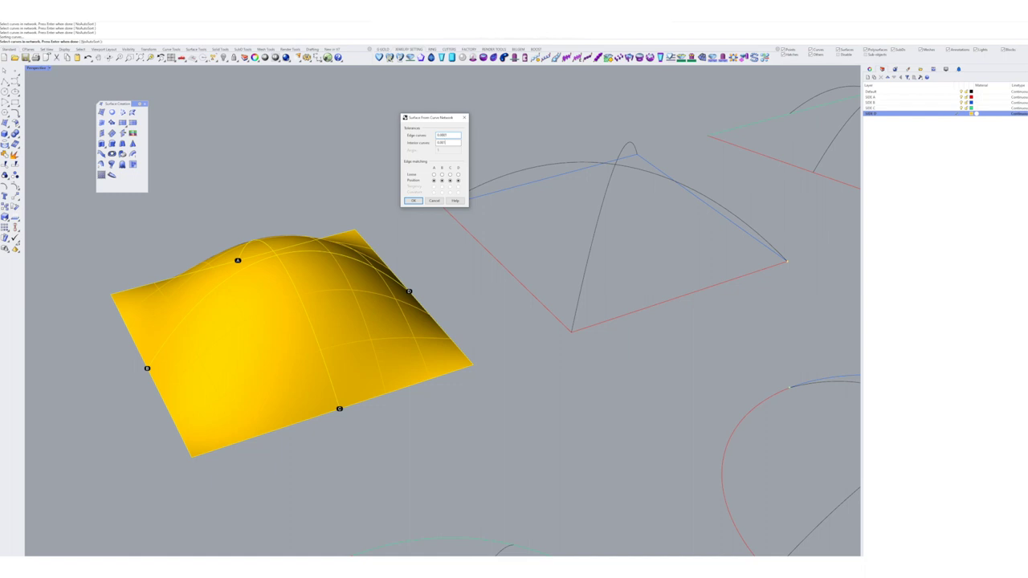
pyautogui.moveTo(450, 385); pyautogui.dragTo(478, 392, button='right')
pyautogui.scroll(2, 308, 255)
pyautogui.keyDown('shift'); pyautogui.moveTo(321, 265); pyautogui.dragTo(321, 284, button='right'); pyautogui.keyUp('shift')
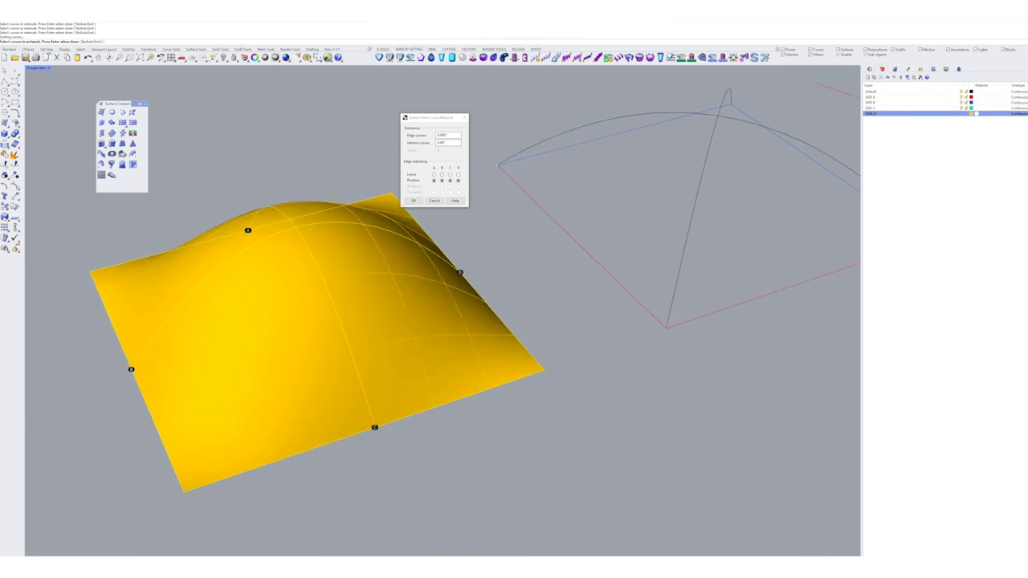
pyautogui.click(414, 201)
pyautogui.write('1')
pyautogui.press('Return')
pyautogui.click(394, 269)
pyautogui.scroll(-2, 394, 269)
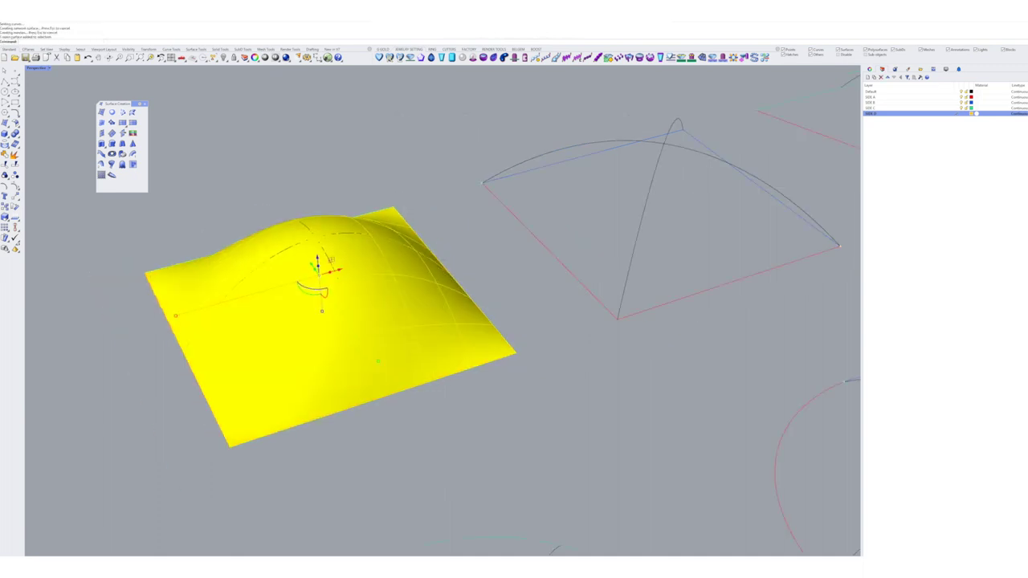
pyautogui.moveTo(450, 321)
pyautogui.mouseDown(button='right')
pyautogui.moveTo(462, 393)
pyautogui.moveTo(453, 281)
pyautogui.moveTo(434, 279)
pyautogui.moveTo(447, 311)
pyautogui.mouseUp(button='right')
pyautogui.press('Escape')
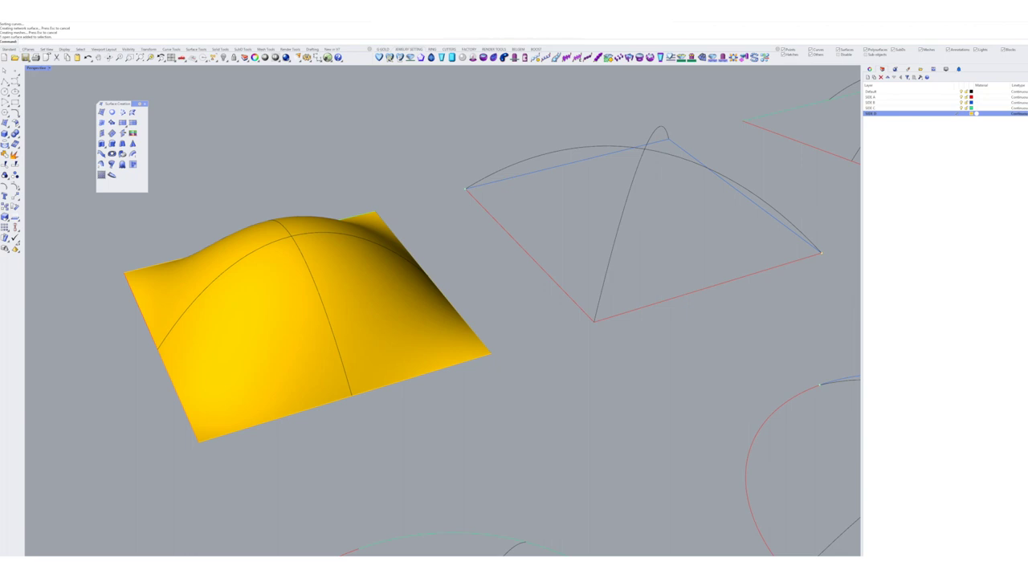
# - Raise and lower control points of an arched cross curve to reshape the first network surface through its history
pyautogui.moveTo(447, 311); pyautogui.dragTo(474, 237, button='right')
pyautogui.click(360, 223)
pyautogui.click(372, 236)
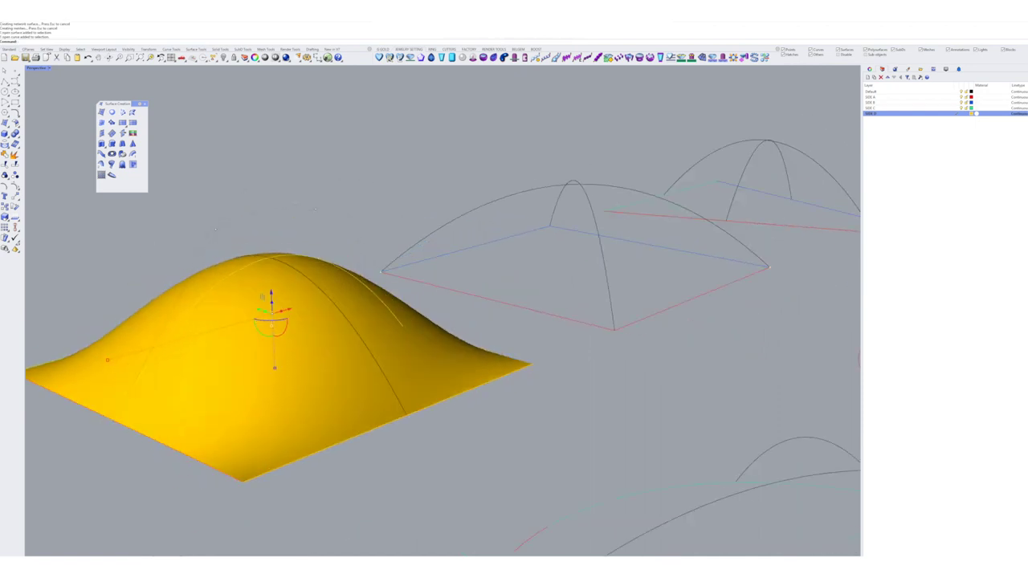
pyautogui.moveTo(297, 188); pyautogui.dragTo(323, 224)
pyautogui.moveTo(314, 189); pyautogui.dragTo(315, 130)
pyautogui.moveTo(353, 193); pyautogui.dragTo(261, 153, button='right')
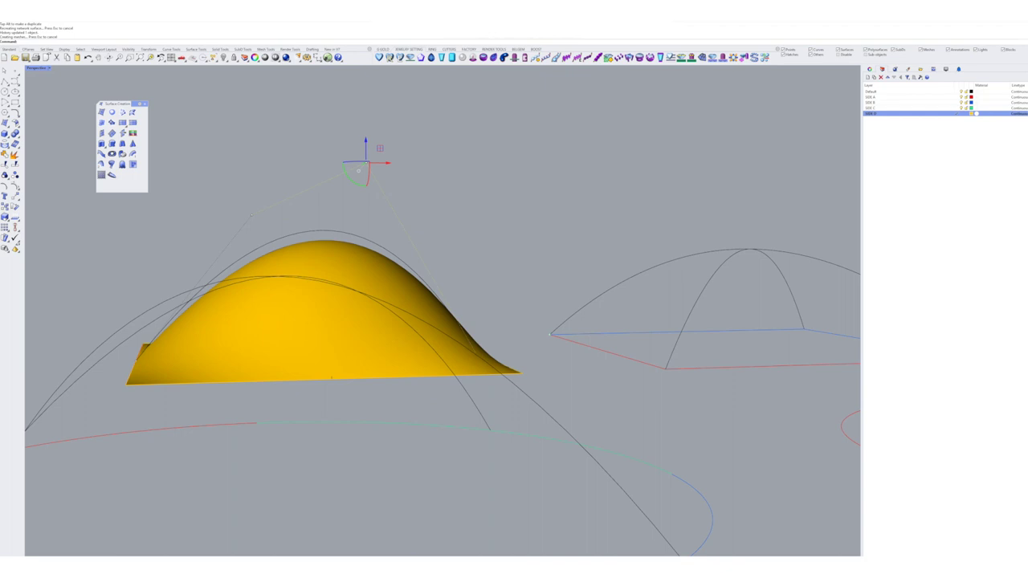
pyautogui.moveTo(365, 143); pyautogui.dragTo(366, 204)
pyautogui.moveTo(367, 205); pyautogui.dragTo(511, 221, button='right')
pyautogui.press('Escape')
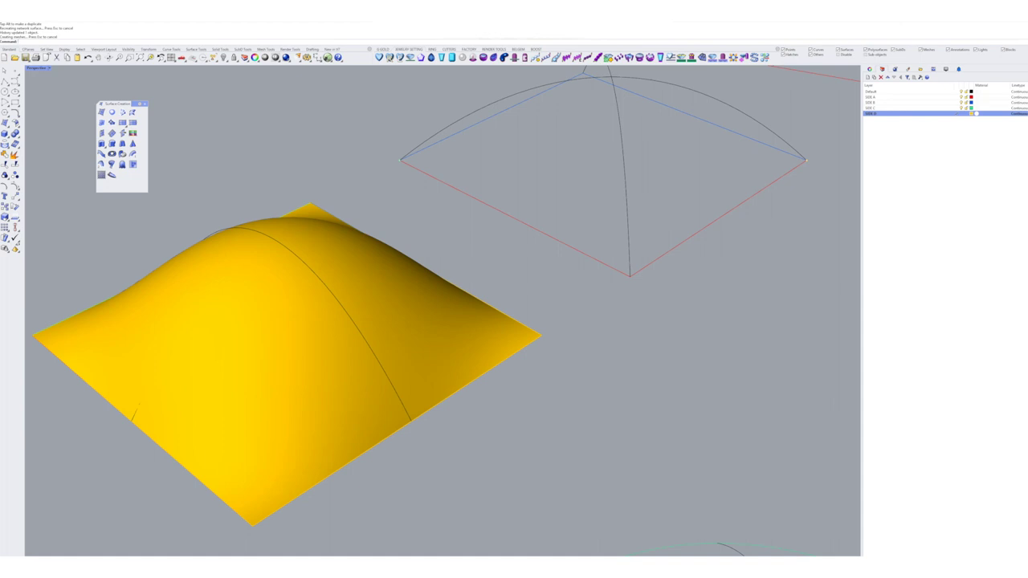
# - Rebuild the surface's edge curve facing the second square set with a point count of 5
pyautogui.click(355, 228)
pyautogui.click(366, 237)
pyautogui.moveTo(369, 242); pyautogui.dragTo(289, 236, button='right')
pyautogui.moveTo(405, 248); pyautogui.dragTo(417, 250, button='right')
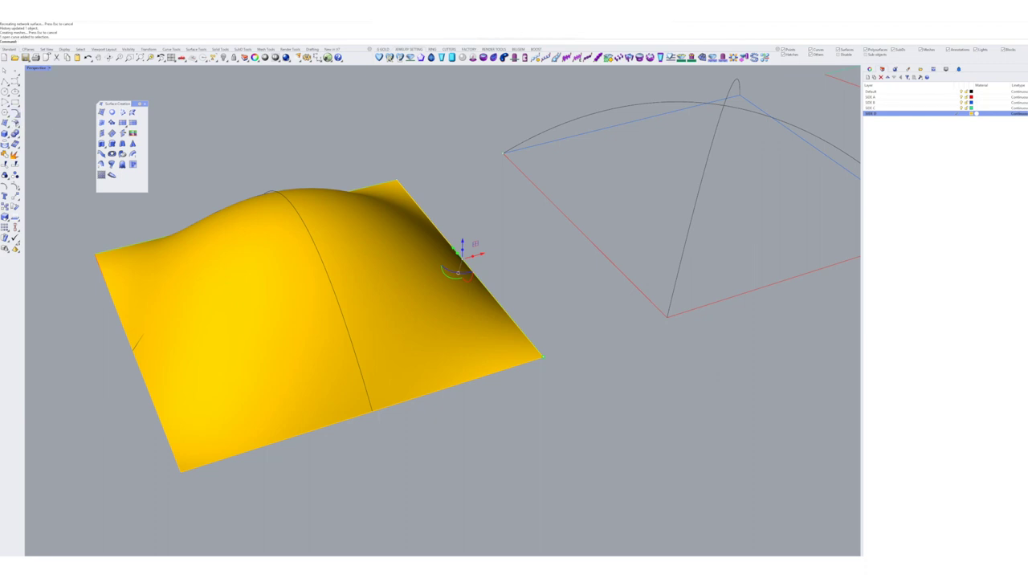
pyautogui.click(15, 114)
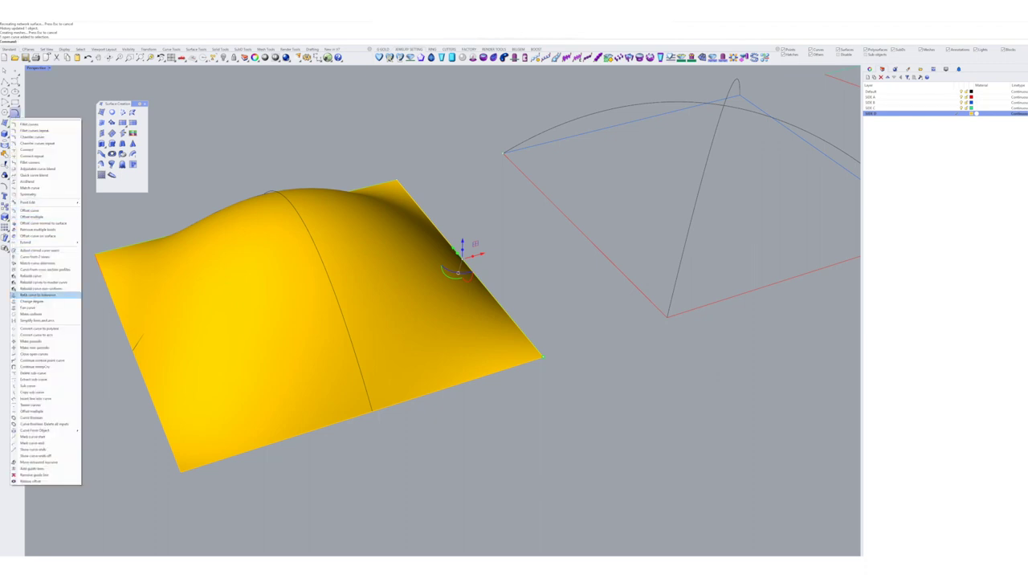
pyautogui.click(32, 276)
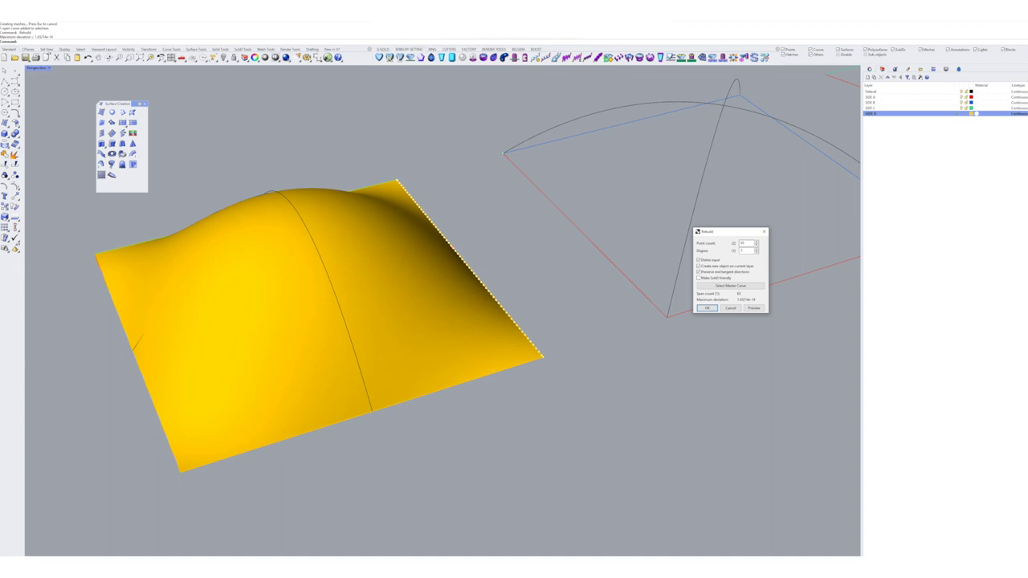
pyautogui.write('5')
pyautogui.click(707, 309)
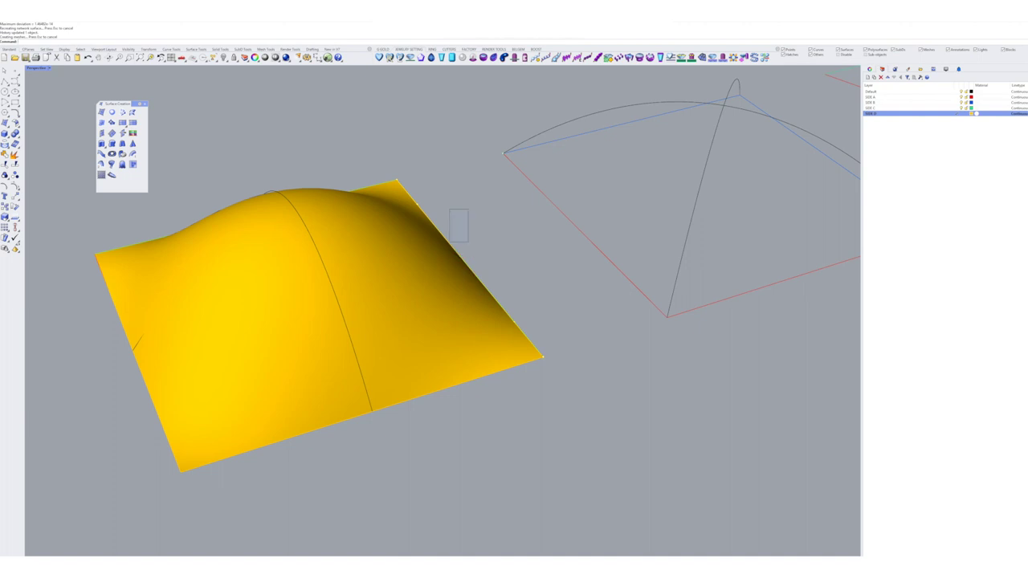
# - Raise the middle control point of the rebuilt edge curve and the two control points beside it
pyautogui.click(462, 229)
pyautogui.moveTo(463, 215); pyautogui.dragTo(463, 198)
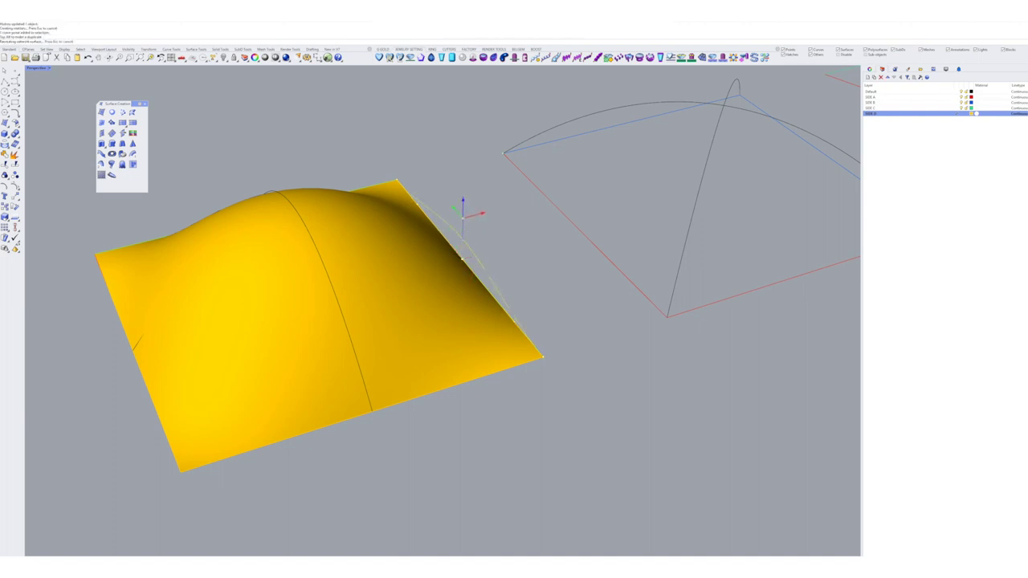
pyautogui.moveTo(514, 266); pyautogui.dragTo(371, 203, button='right')
pyautogui.click(644, 302)
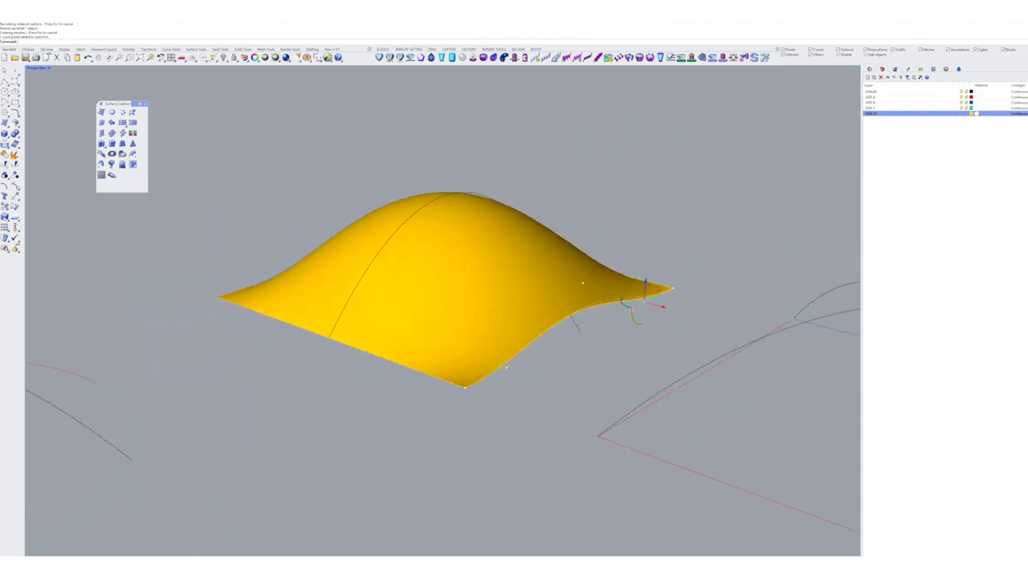
pyautogui.click(578, 325)
pyautogui.moveTo(581, 315); pyautogui.dragTo(584, 250)
pyautogui.moveTo(643, 337); pyautogui.dragTo(590, 305, button='right')
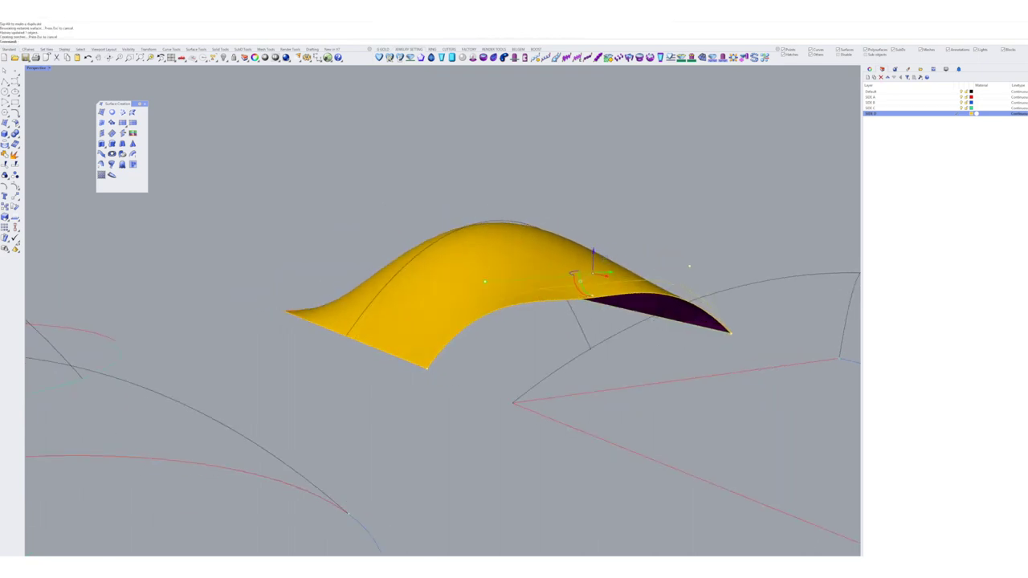
# - Lower the middle control point of the rebuilt edge curve to give the surface edge a wavy shape
pyautogui.click(593, 294)
pyautogui.press('Escape')
pyautogui.click(593, 295)
pyautogui.moveTo(592, 276); pyautogui.dragTo(589, 396)
pyautogui.press('Escape')
pyautogui.moveTo(579, 402); pyautogui.dragTo(763, 458, button='right')
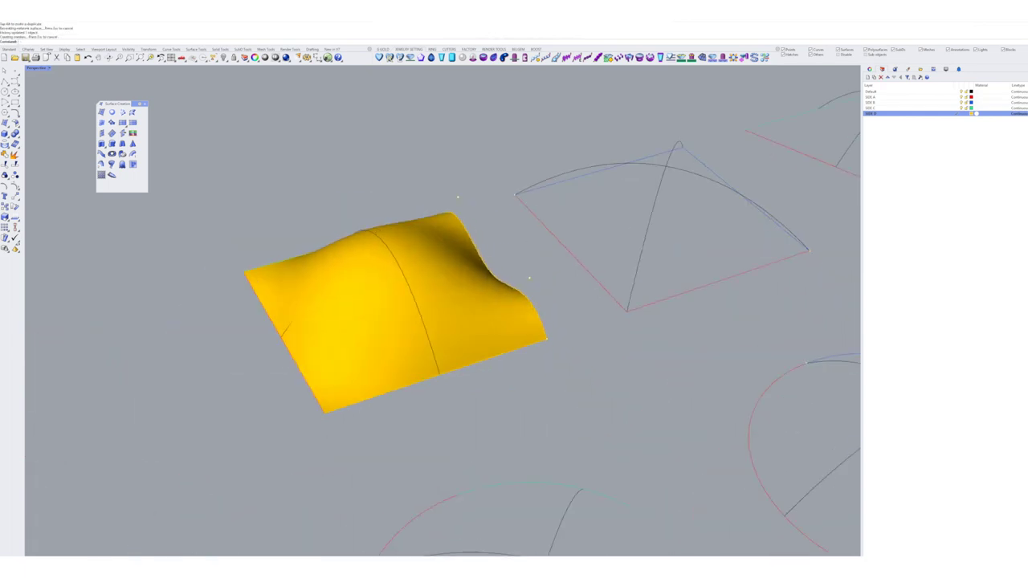
# - Inspect the isocurve layout of the reshaped network surface
pyautogui.moveTo(410, 290); pyautogui.dragTo(293, 269, button='right')
pyautogui.scroll(2, 487, 291)
pyautogui.click(371, 314)
pyautogui.press('Escape')
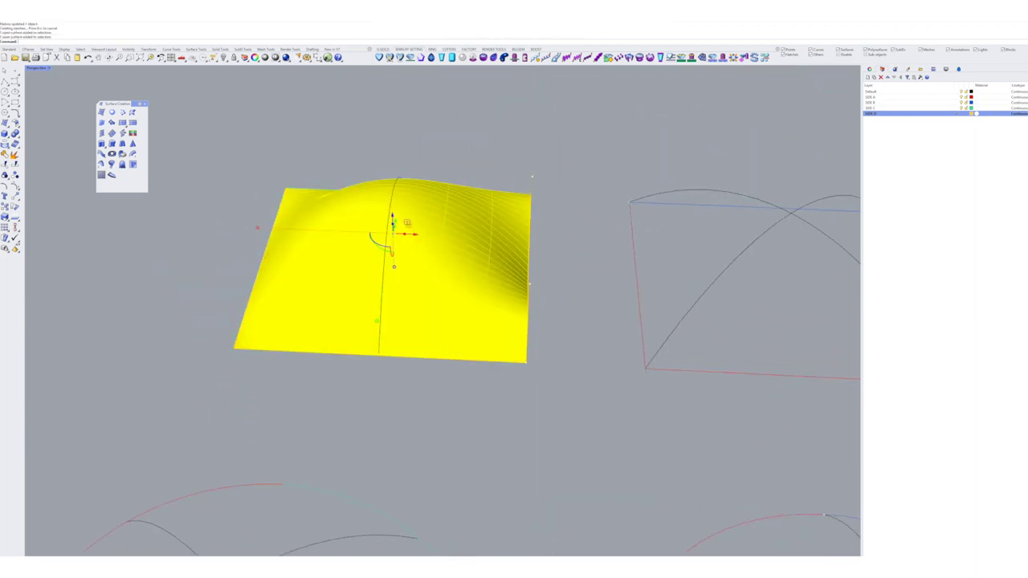
pyautogui.moveTo(466, 321); pyautogui.dragTo(385, 313, button='right')
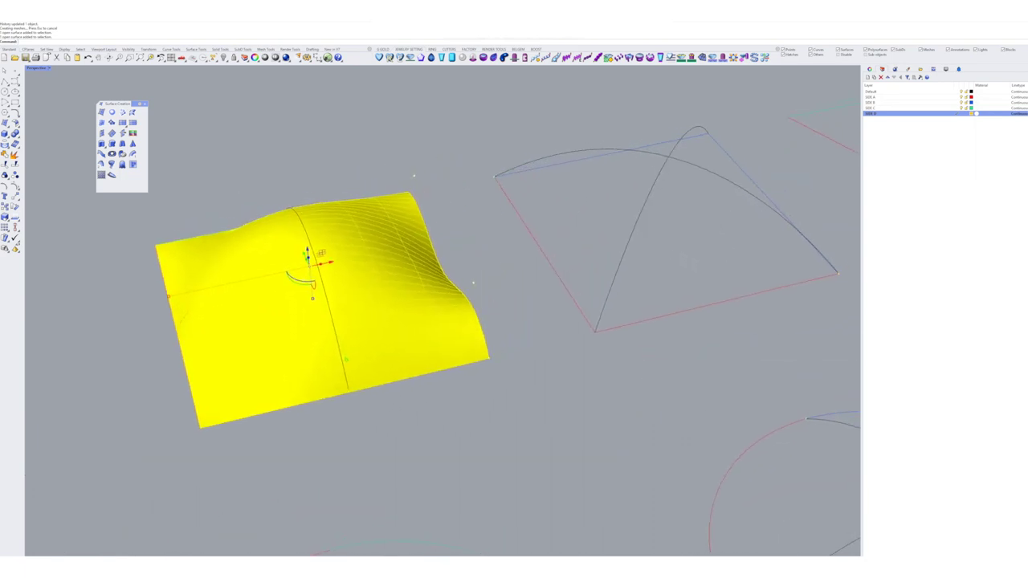
pyautogui.press('Escape')
# - Examine the second square set's two L-shaped edge curves, its corner points and the arched curves running diagonally between corners
pyautogui.keyDown('shift'); pyautogui.moveTo(530, 289); pyautogui.dragTo(386, 334, button='right'); pyautogui.keyUp('shift')
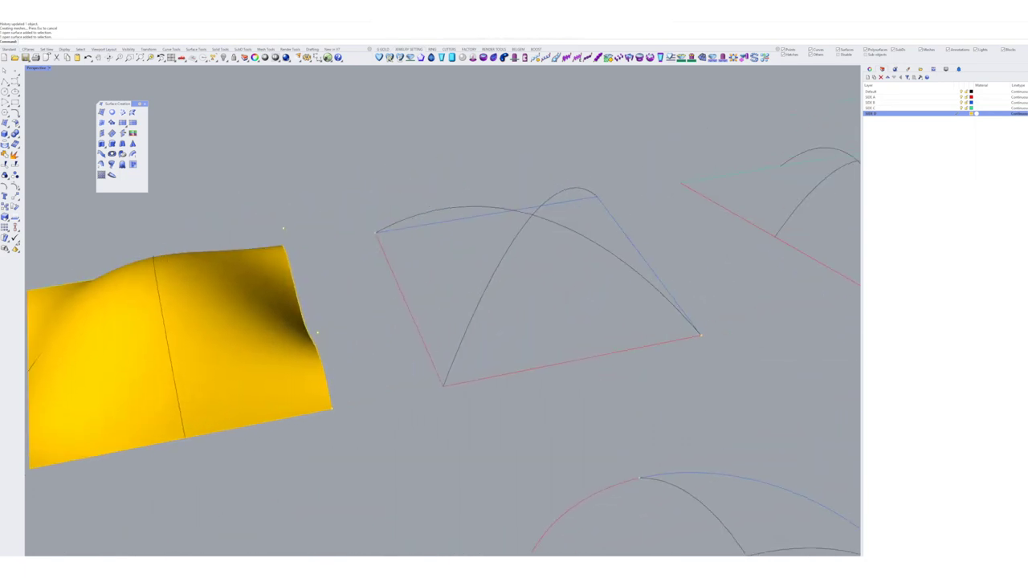
pyautogui.moveTo(481, 289); pyautogui.dragTo(418, 356, button='right')
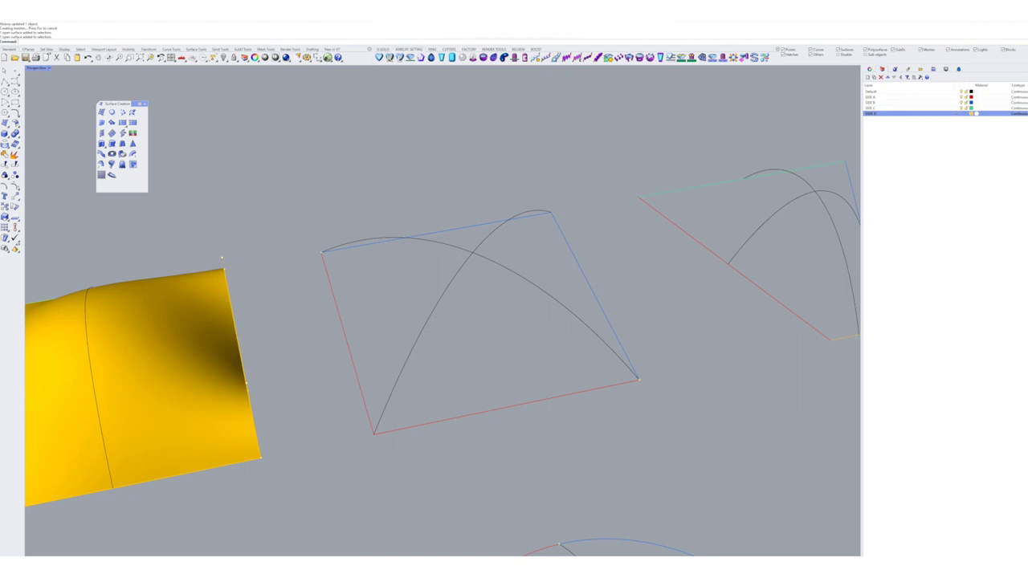
pyautogui.click(336, 301)
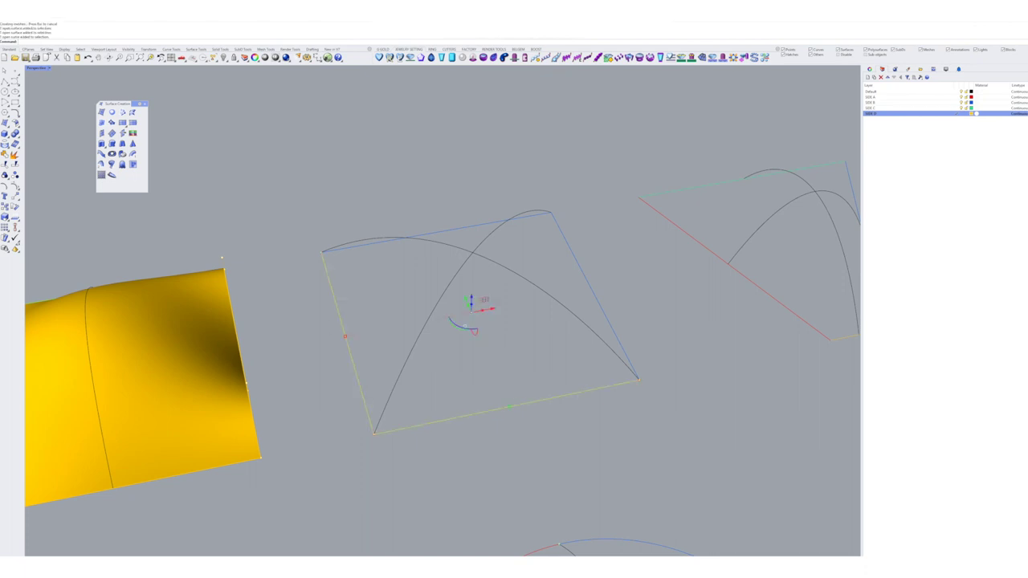
pyautogui.click(458, 229)
pyautogui.press('Escape')
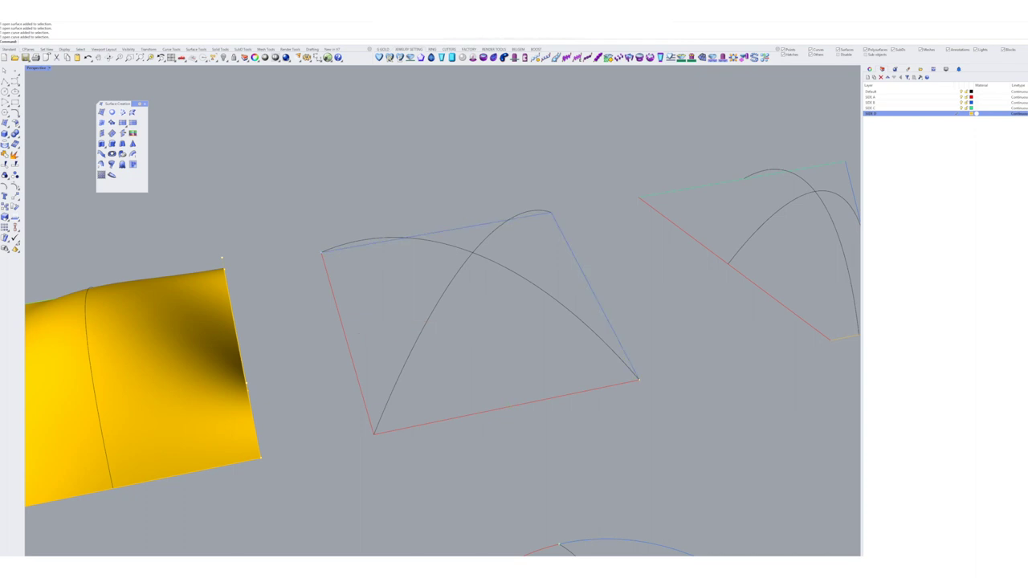
pyautogui.moveTo(314, 240); pyautogui.dragTo(331, 266)
pyautogui.press('Escape')
pyautogui.moveTo(608, 358); pyautogui.dragTo(609, 395)
pyautogui.keyDown('shift'); pyautogui.moveTo(308, 243); pyautogui.dragTo(333, 264); pyautogui.keyUp('shift')
pyautogui.press('Escape')
pyautogui.click(495, 233)
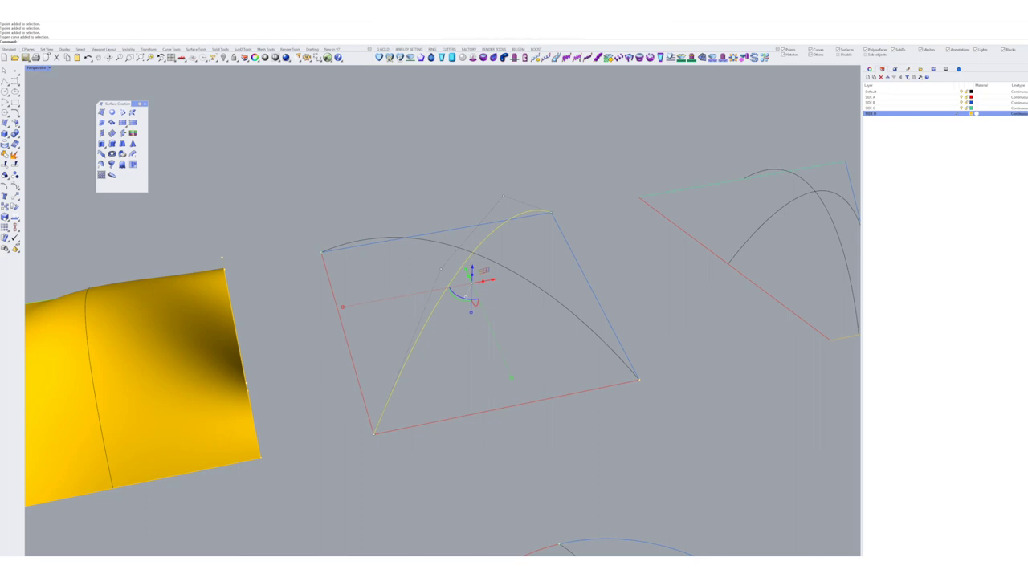
pyautogui.click(514, 271)
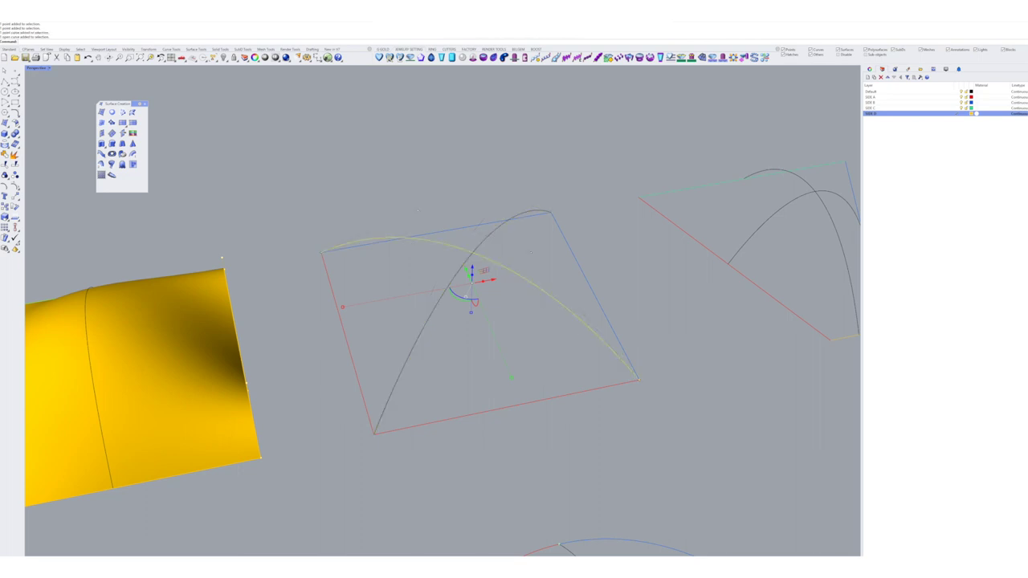
pyautogui.click(418, 211)
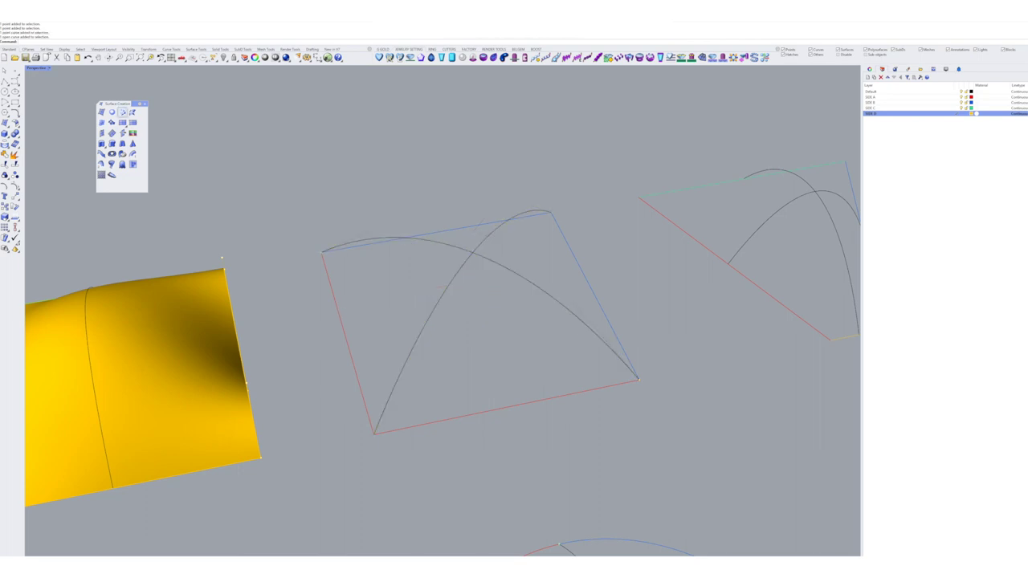
# - Start a curve network surface from the second square set's two L-shaped edge curves and two diagonal arches
pyautogui.click(122, 113)
pyautogui.click(343, 328)
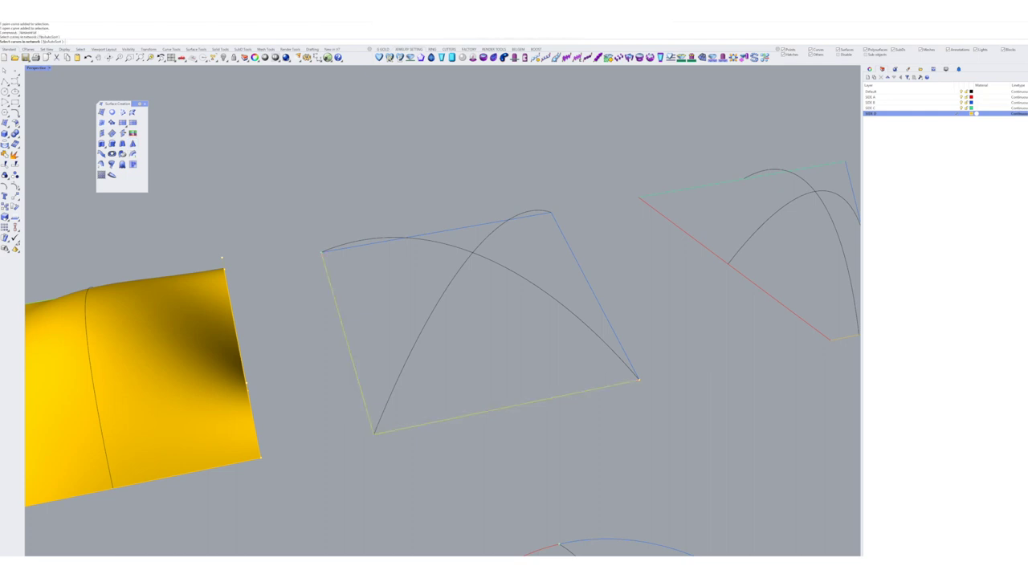
pyautogui.click(458, 229)
pyautogui.moveTo(465, 283); pyautogui.dragTo(425, 299)
pyautogui.click(498, 263)
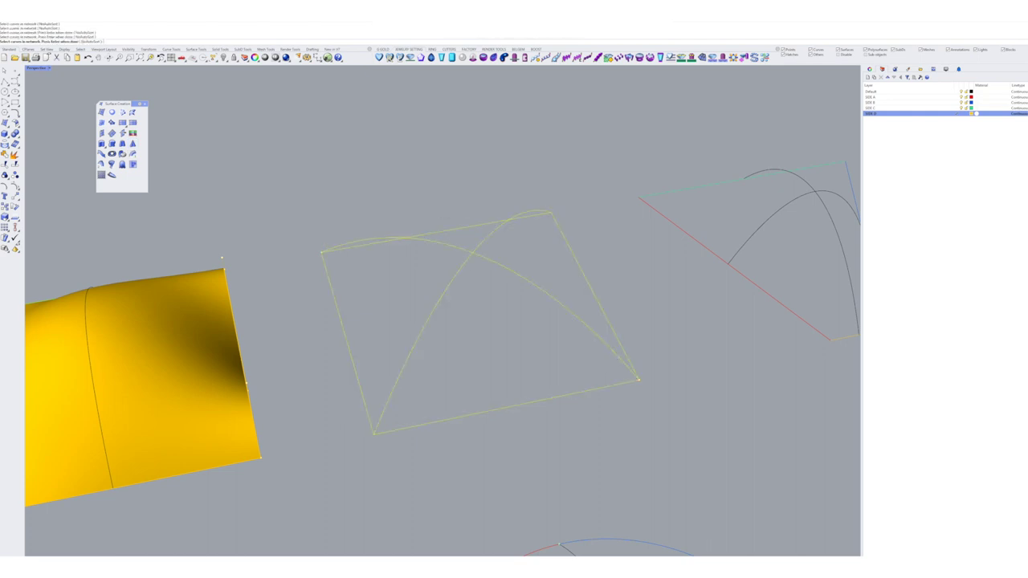
pyautogui.press('Return')
pyautogui.moveTo(498, 337); pyautogui.dragTo(457, 269, button='right')
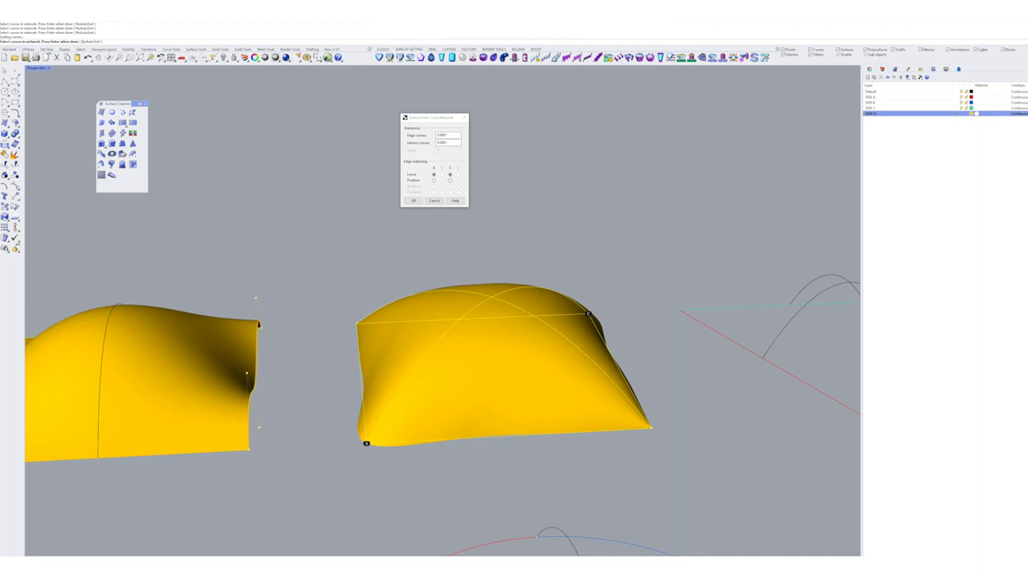
# - Set the edge matching of edges A and C to Position for the second square set's network surface
pyautogui.scroll(7, 384, 436)
pyautogui.moveTo(384, 435); pyautogui.dragTo(408, 409, button='right')
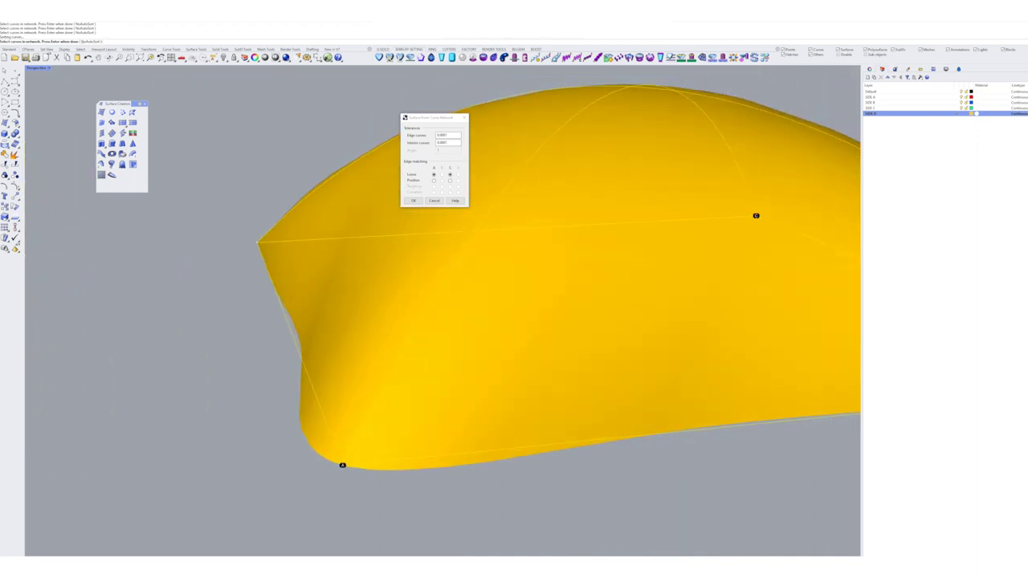
pyautogui.scroll(-4, 374, 451)
pyautogui.moveTo(374, 452); pyautogui.dragTo(583, 436, button='right')
pyautogui.moveTo(482, 338); pyautogui.dragTo(606, 392, button='right')
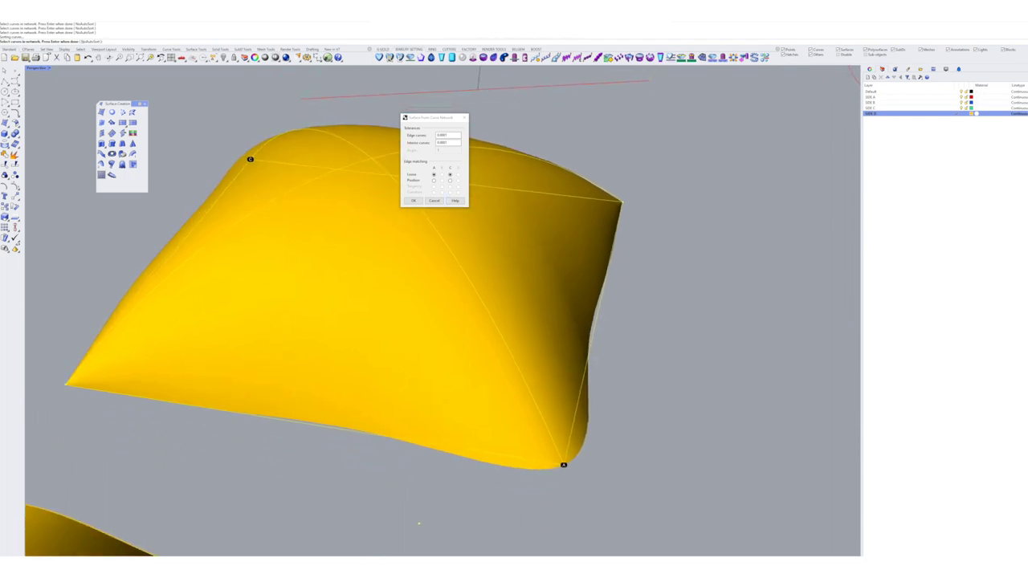
pyautogui.click(434, 181)
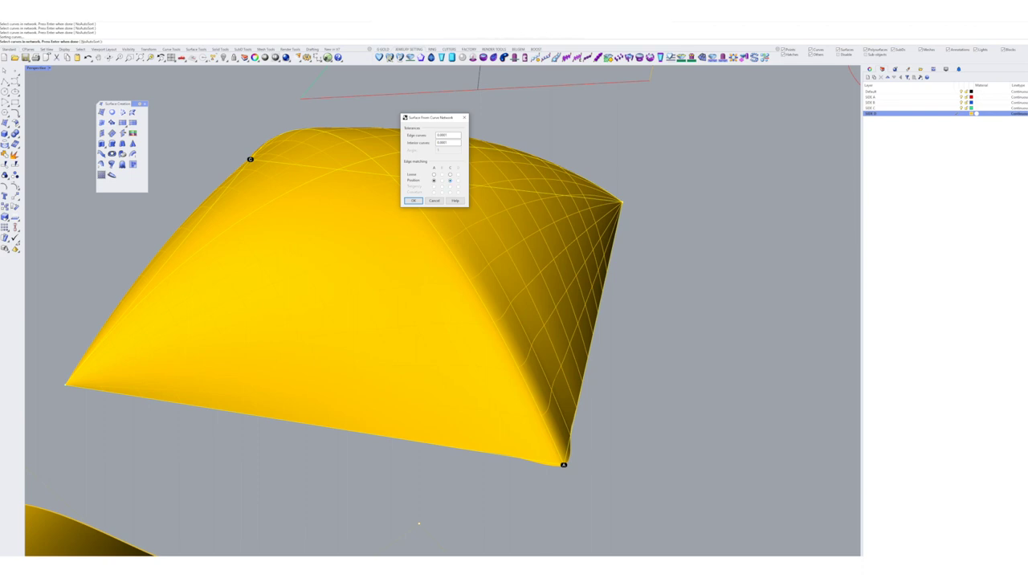
# - Tighten the edge curve and interior curve tolerances to 0.000001 to bring the surface corners closer to the input curves
pyautogui.moveTo(530, 233); pyautogui.dragTo(772, 249, button='right')
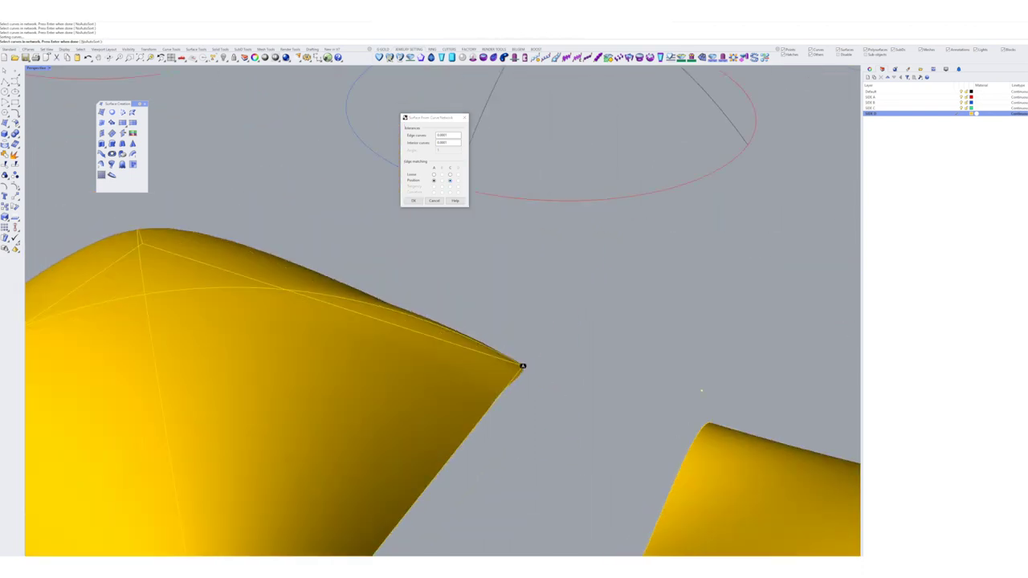
pyautogui.scroll(-5, 771, 249)
pyautogui.moveTo(498, 322); pyautogui.dragTo(683, 281, button='right')
pyautogui.scroll(5, 361, 438)
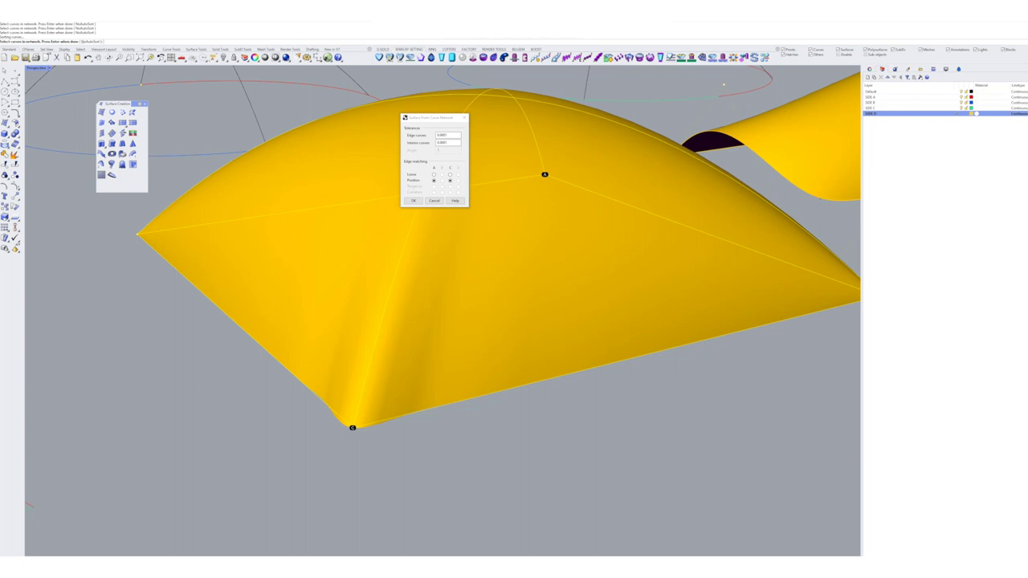
pyautogui.moveTo(361, 437); pyautogui.dragTo(311, 494, button='right')
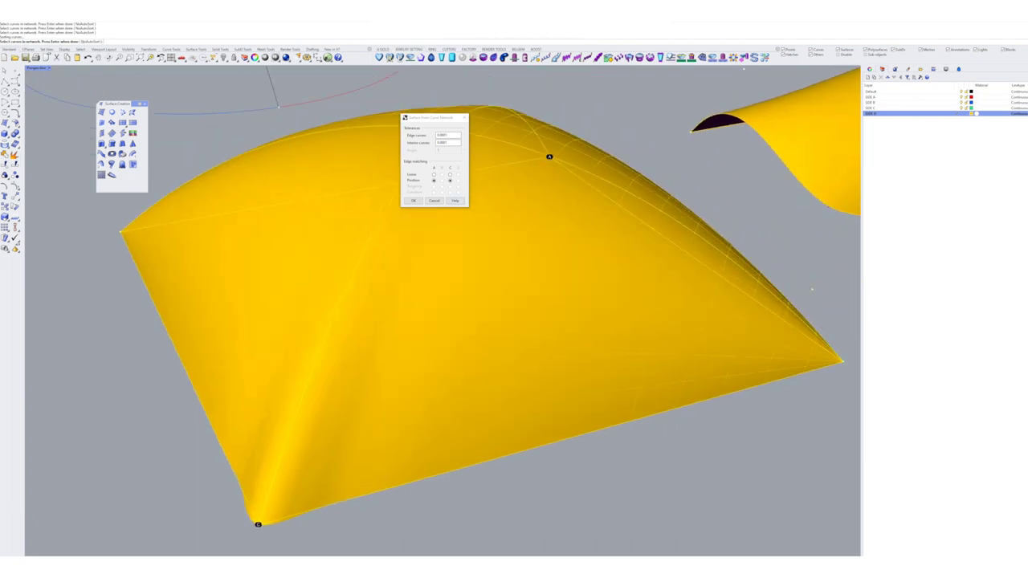
pyautogui.click(446, 143)
pyautogui.click(446, 135)
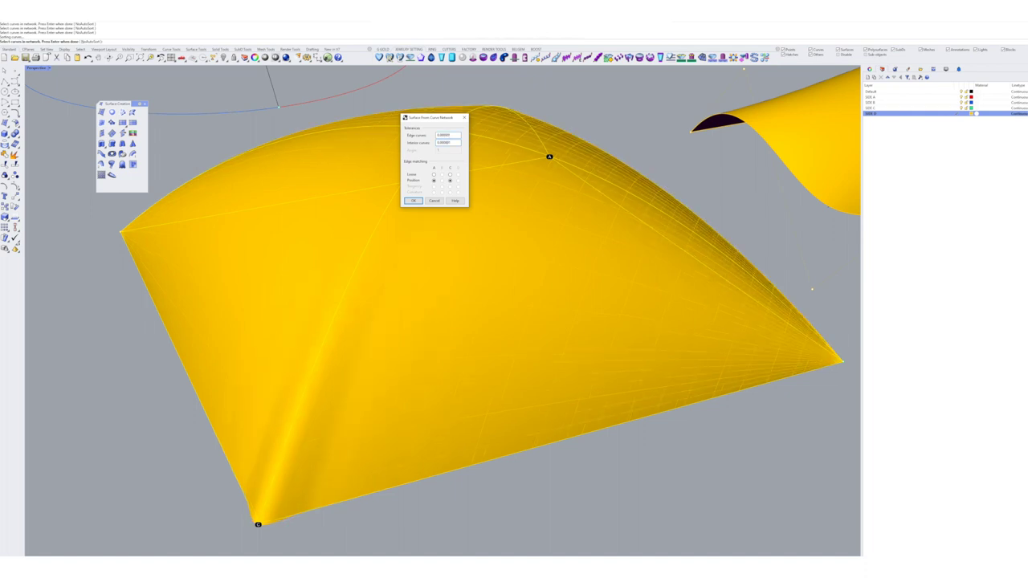
# - Check the previewed surface's corners against the input curves and set both curve tolerances to 0.00000001
pyautogui.moveTo(562, 346); pyautogui.dragTo(196, 325, button='right')
pyautogui.scroll(-2, 401, 321)
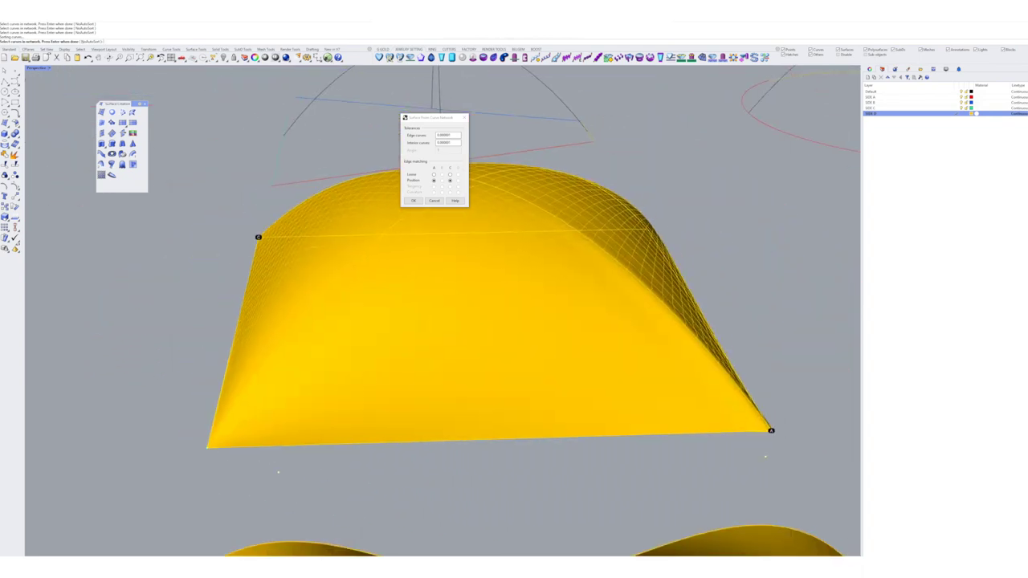
pyautogui.moveTo(402, 321); pyautogui.dragTo(361, 322, button='right')
pyautogui.scroll(5, 707, 401)
pyautogui.scroll(-3, 683, 406)
pyautogui.moveTo(683, 405); pyautogui.dragTo(716, 417, button='right')
pyautogui.scroll(5, 608, 430)
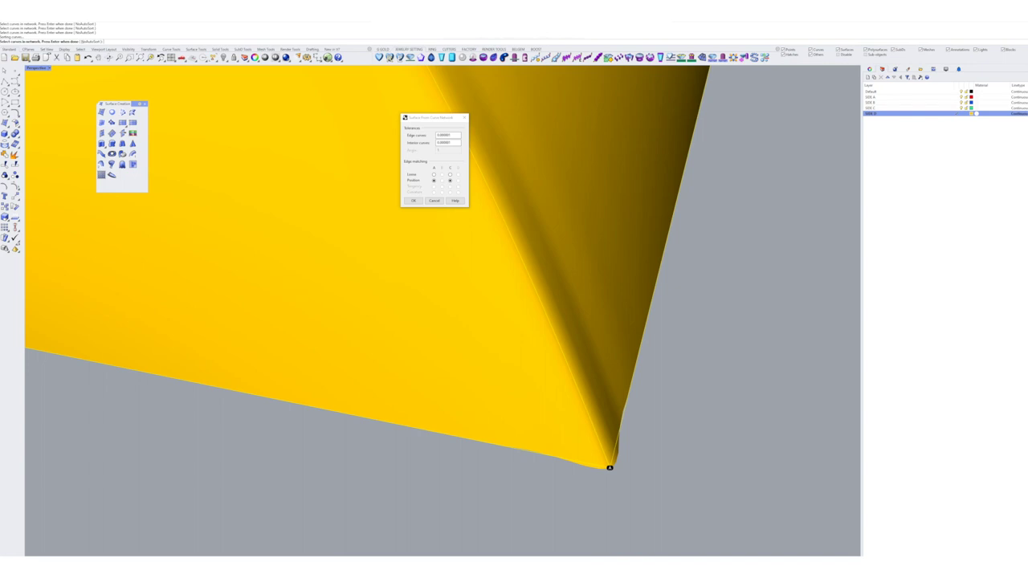
pyautogui.click(449, 143)
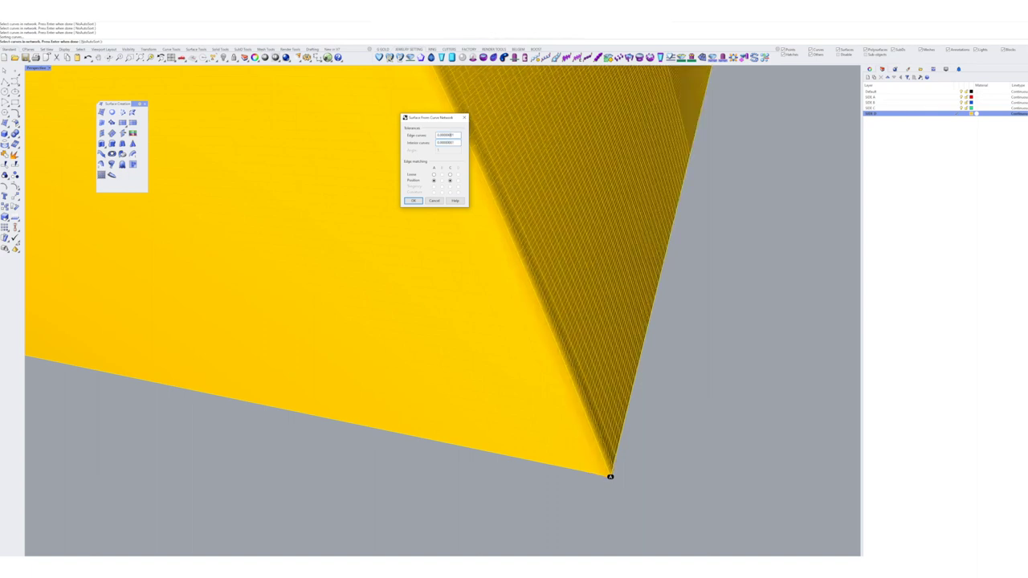
# - Check the dense preview and create the network surface over the second square set
pyautogui.moveTo(515, 321); pyautogui.dragTo(494, 185, button='right')
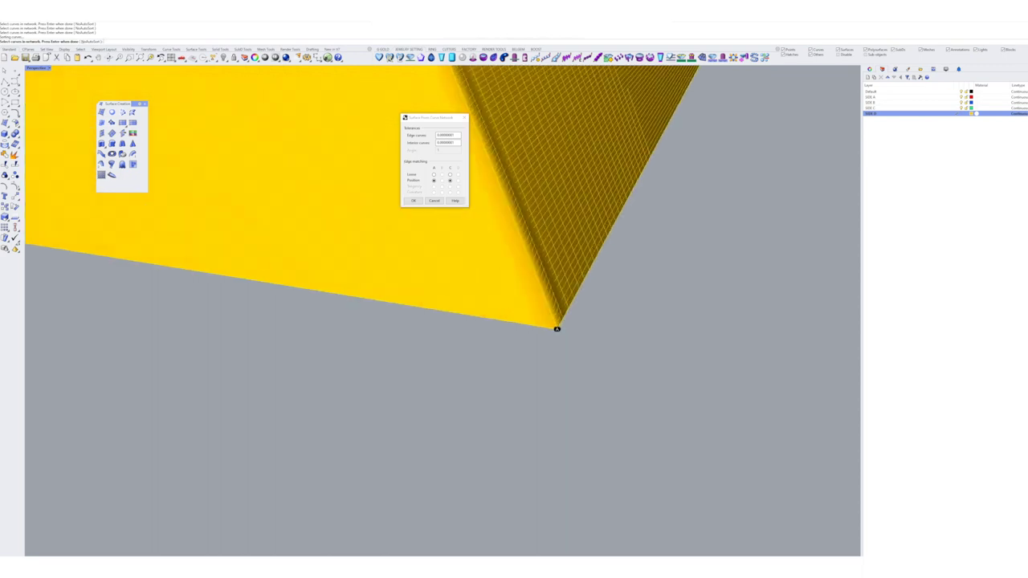
pyautogui.scroll(-7, 582, 457)
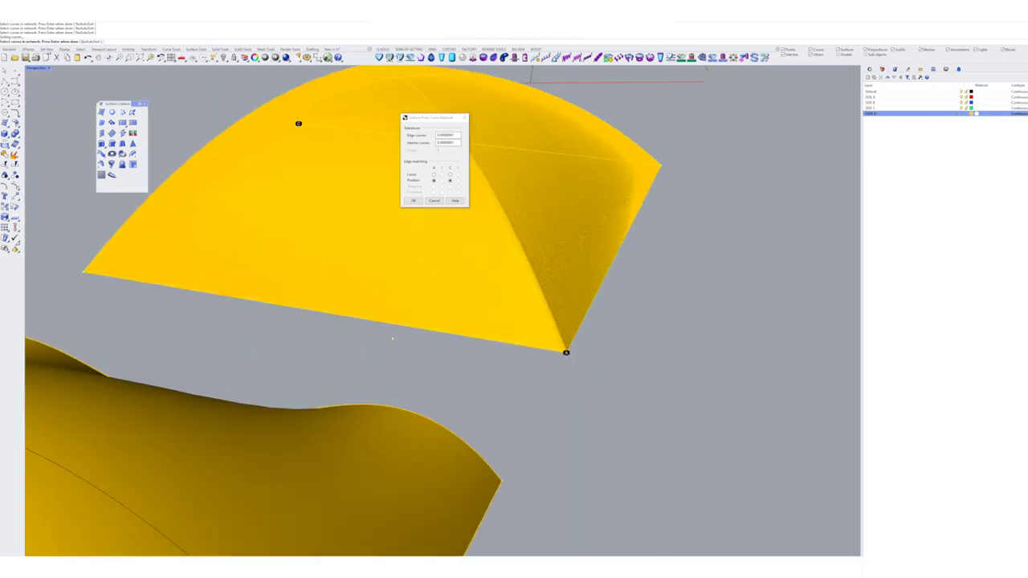
pyautogui.moveTo(393, 339); pyautogui.dragTo(64, 553, button='right')
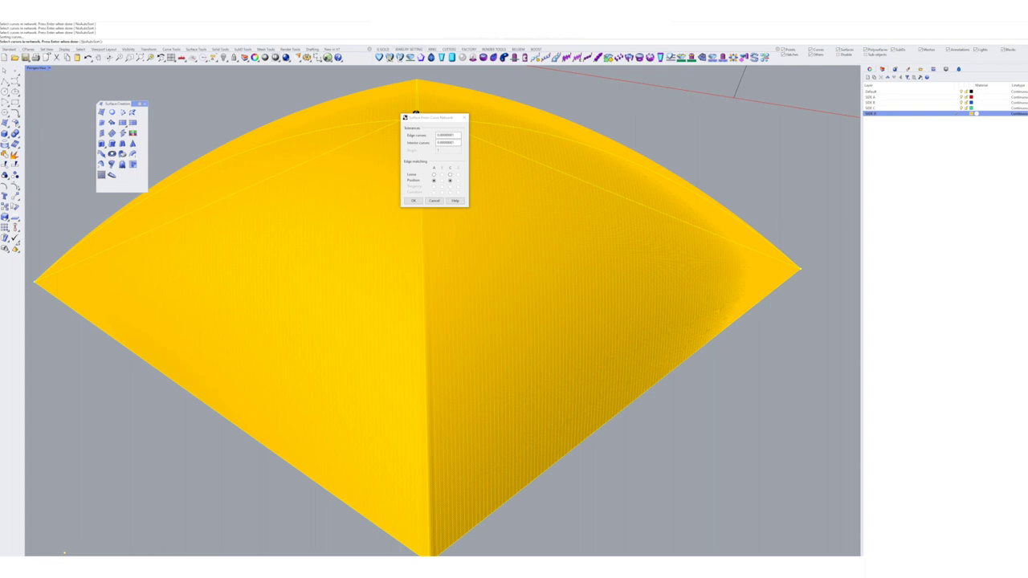
pyautogui.moveTo(415, 114); pyautogui.dragTo(317, 129, button='right')
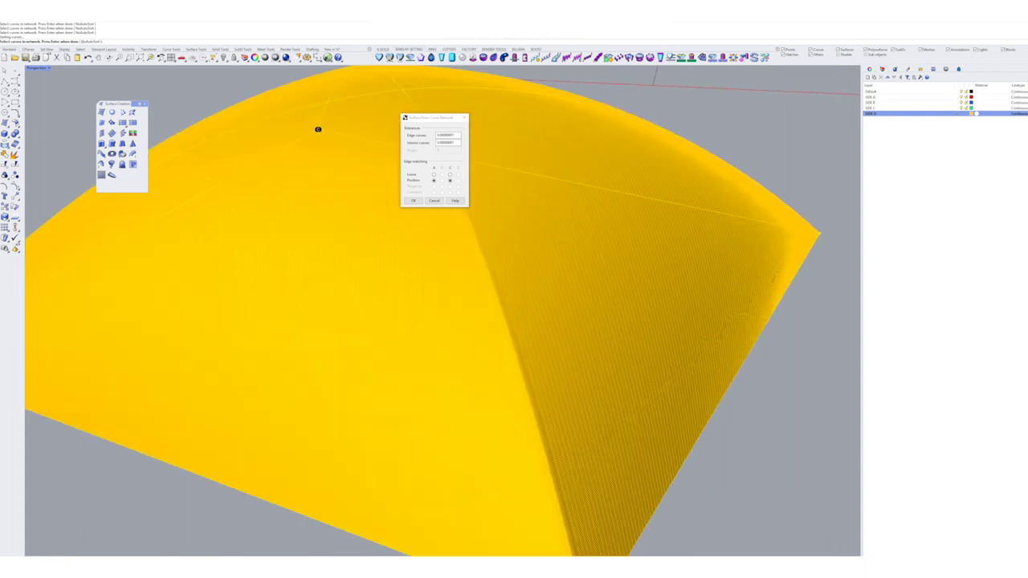
pyautogui.scroll(-4, 394, 229)
pyautogui.keyDown('shift'); pyautogui.moveTo(393, 229); pyautogui.dragTo(417, 242, button='right'); pyautogui.keyUp('shift')
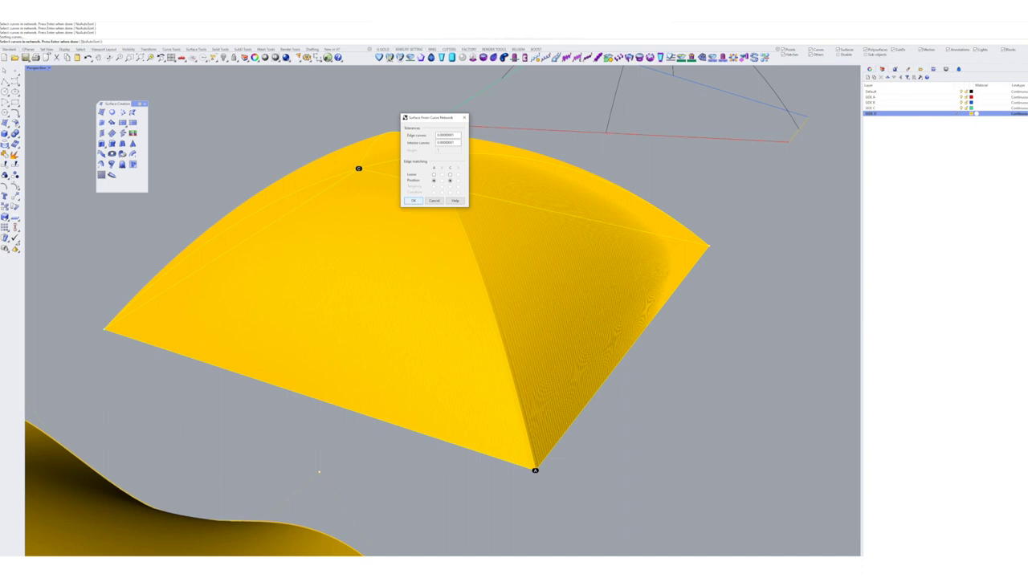
pyautogui.press('Return')
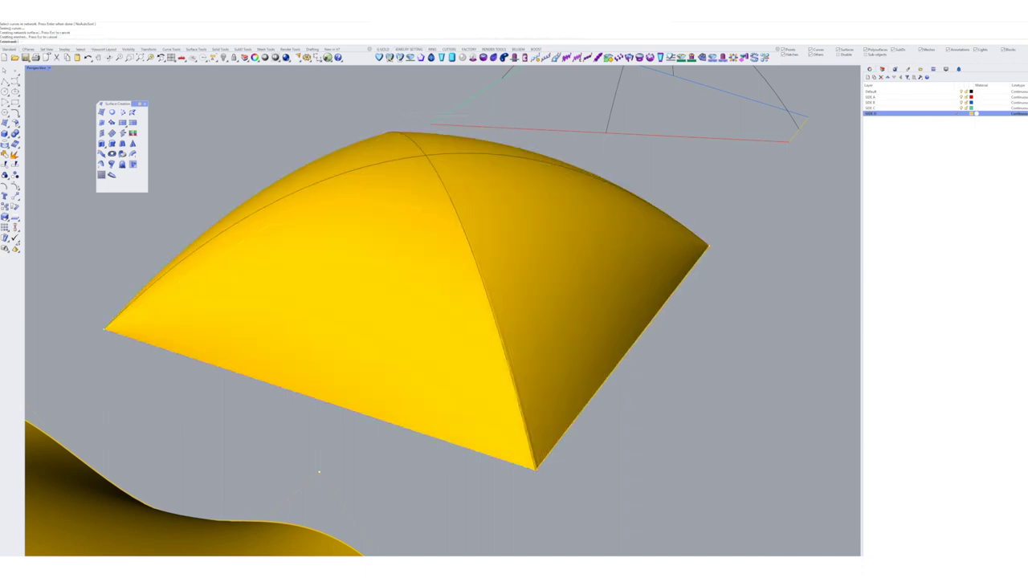
# - Examine the finished pillow-shaped surface along its diagonal ridge and at its corners
pyautogui.click(482, 313)
pyautogui.moveTo(514, 321); pyautogui.dragTo(269, 318, button='right')
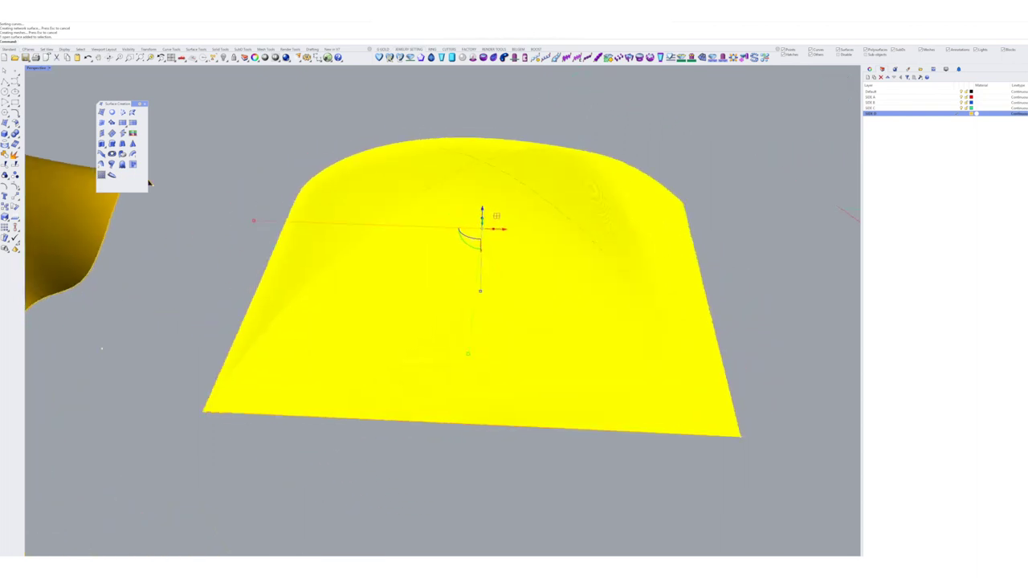
pyautogui.click(101, 348)
pyautogui.moveTo(450, 346); pyautogui.dragTo(265, 333, button='right')
pyautogui.scroll(7, 527, 337)
pyautogui.click(530, 329)
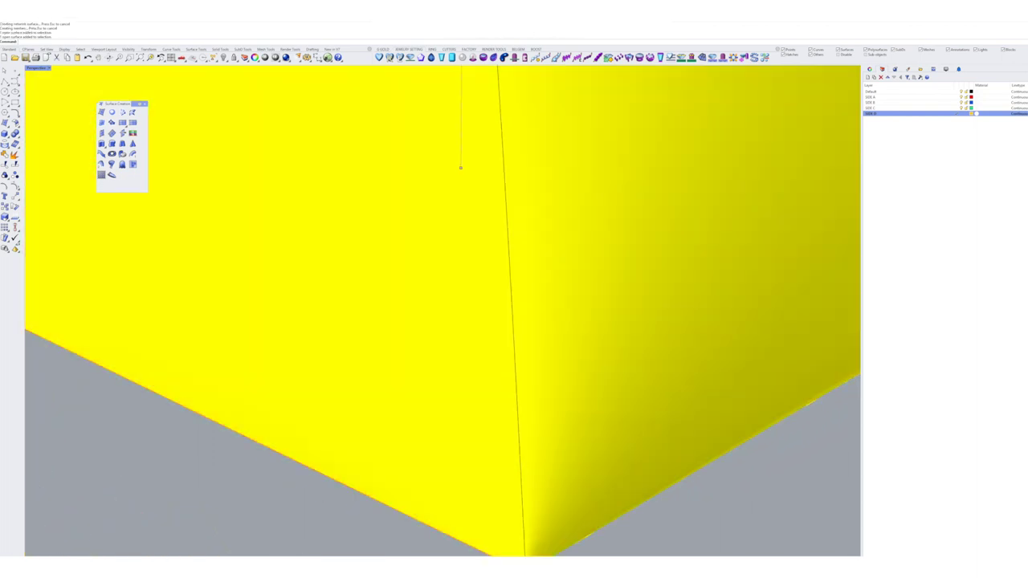
pyautogui.scroll(-8, 442, 313)
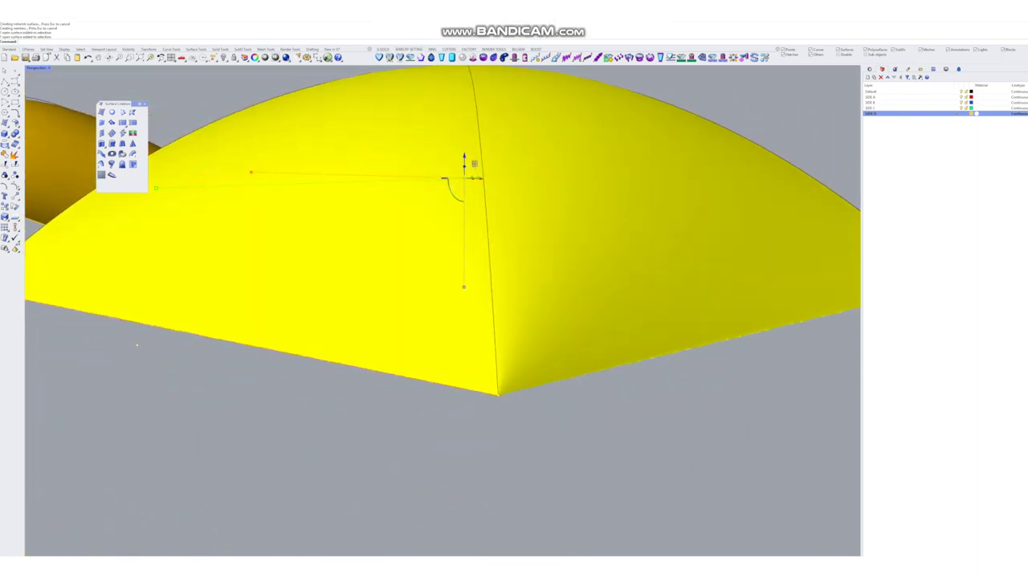
pyautogui.moveTo(482, 322); pyautogui.dragTo(501, 381, button='right')
pyautogui.press('Escape')
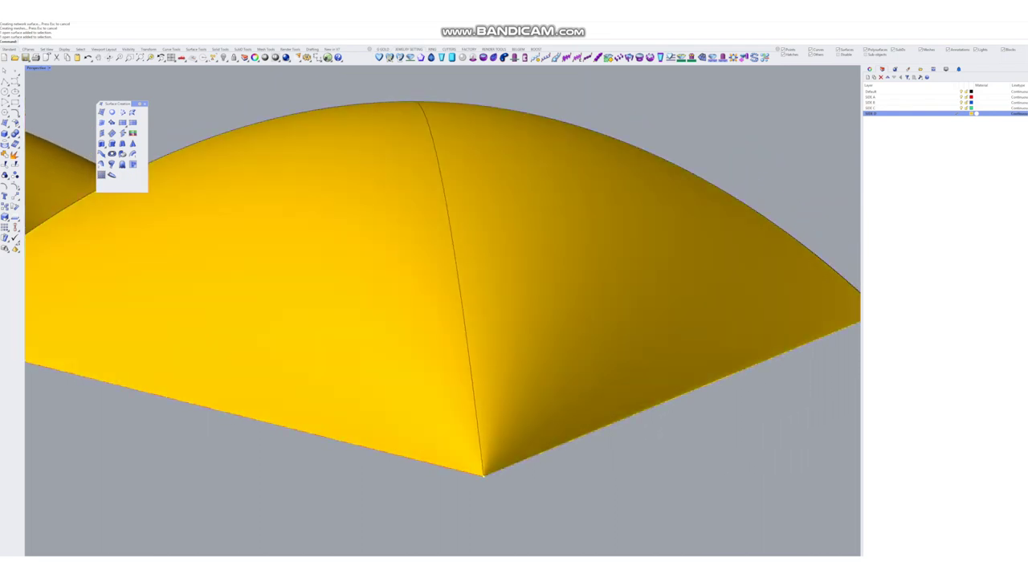
# - Preview the pillow-shaped surface's isocurves in both directions with Extract Isocurve, without extracting any
pyautogui.click(500, 354)
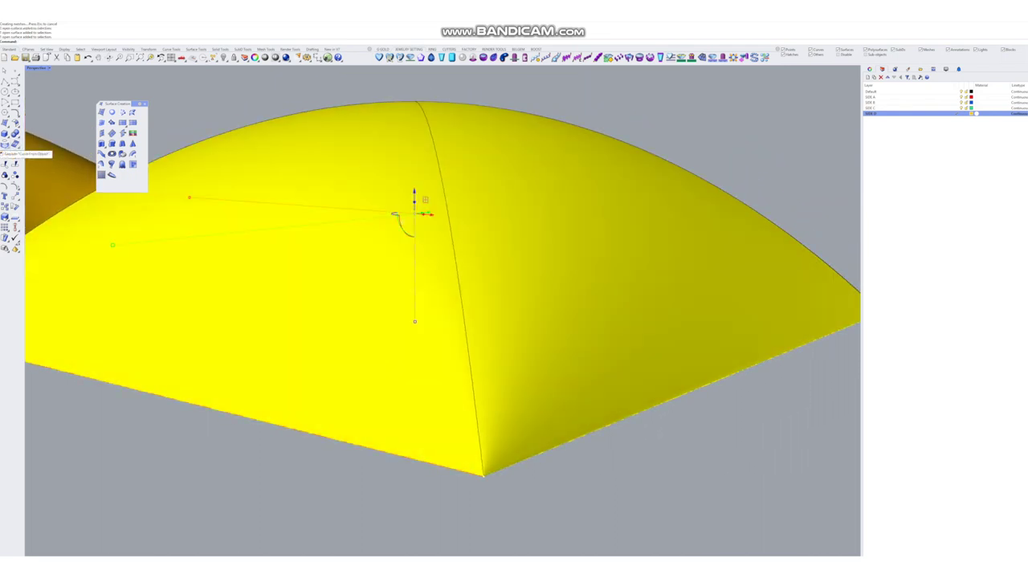
pyautogui.click(15, 144)
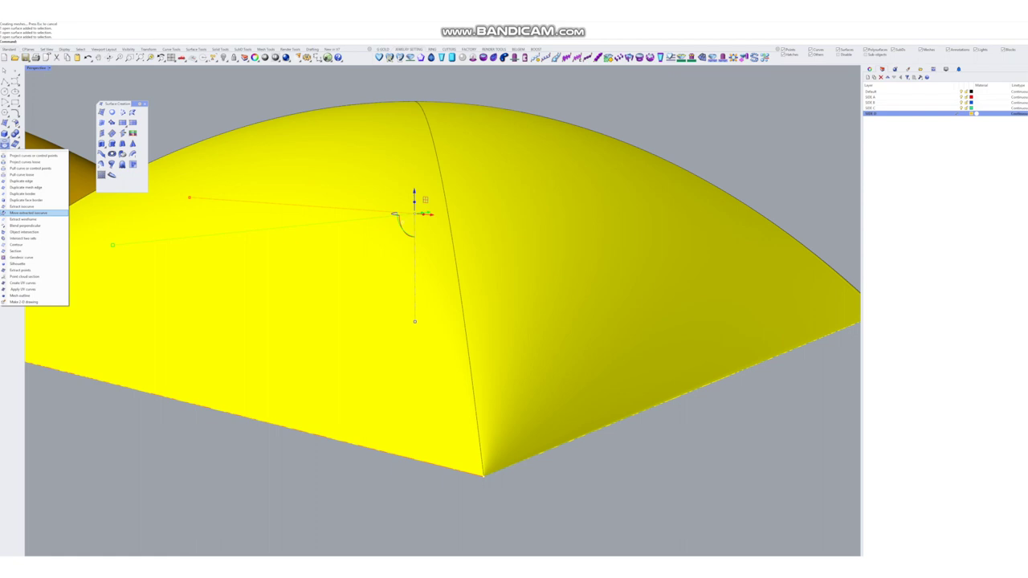
pyautogui.click(33, 212)
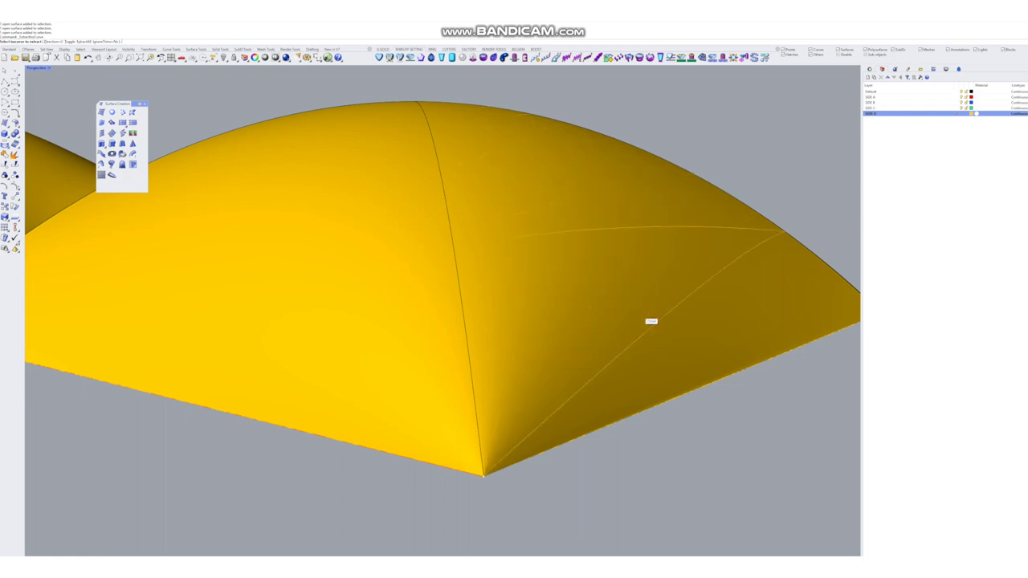
pyautogui.moveTo(470, 246); pyautogui.dragTo(491, 269, button='right')
pyautogui.scroll(-3, 520, 280)
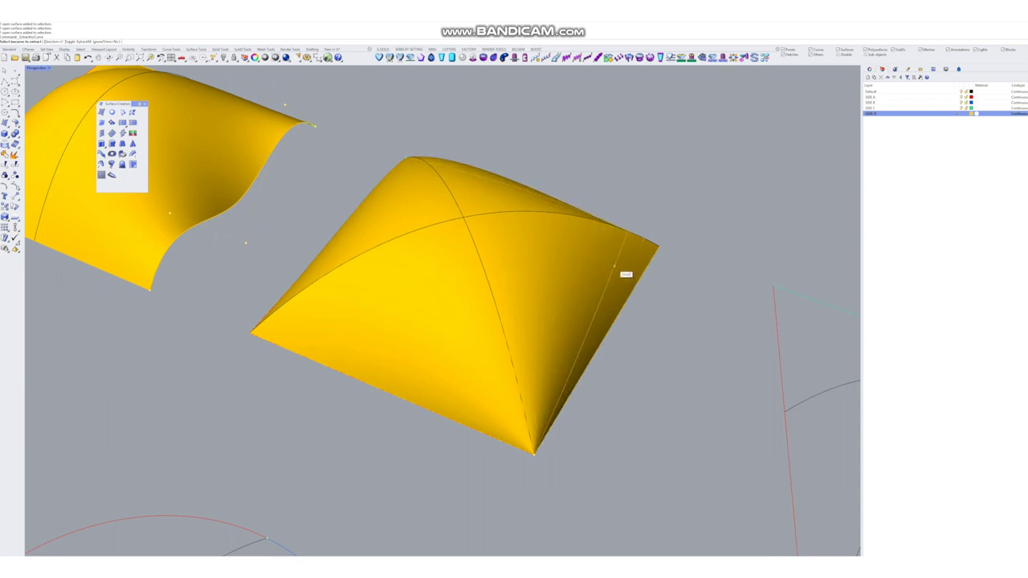
pyautogui.press('Escape')
# - Run Extract Isocurve on the pillow-shaped surface again and toggle the direction to compare how its isocurves flow
pyautogui.press('Return')
pyautogui.click(598, 264)
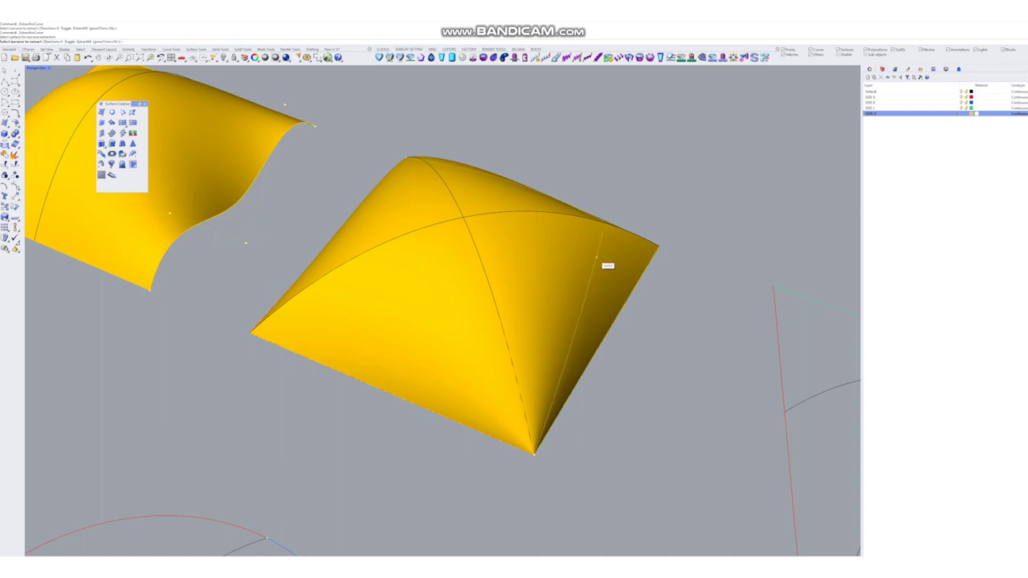
pyautogui.write('t')
pyautogui.press('Return')
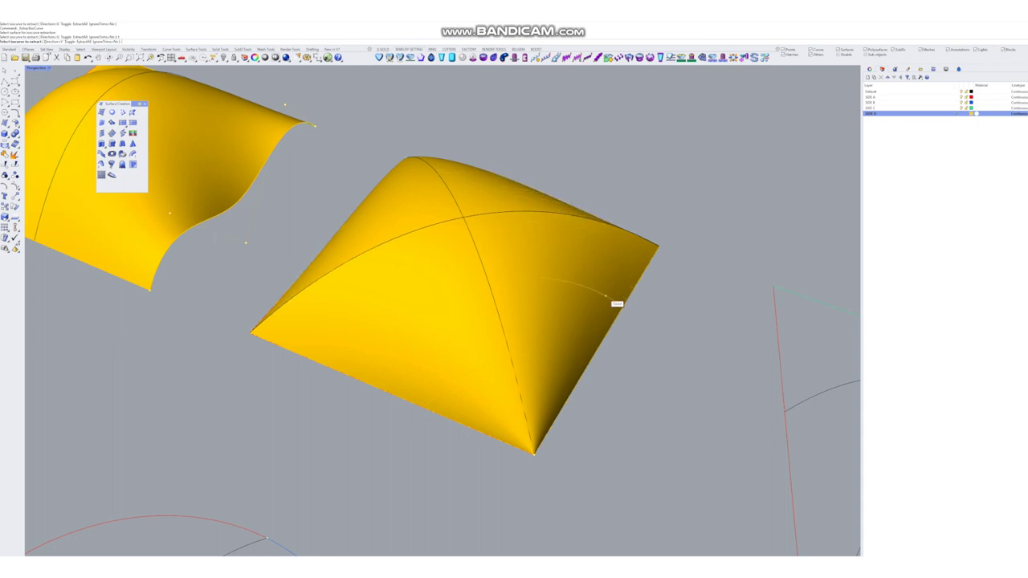
pyautogui.press('Escape')
# - Start a curve network surface from the tapered set's four straight boundary lines and two arched cross curves
pyautogui.keyDown('shift'); pyautogui.moveTo(606, 295); pyautogui.dragTo(627, 283, button='right'); pyautogui.keyUp('shift')
pyautogui.scroll(-4, 514, 274)
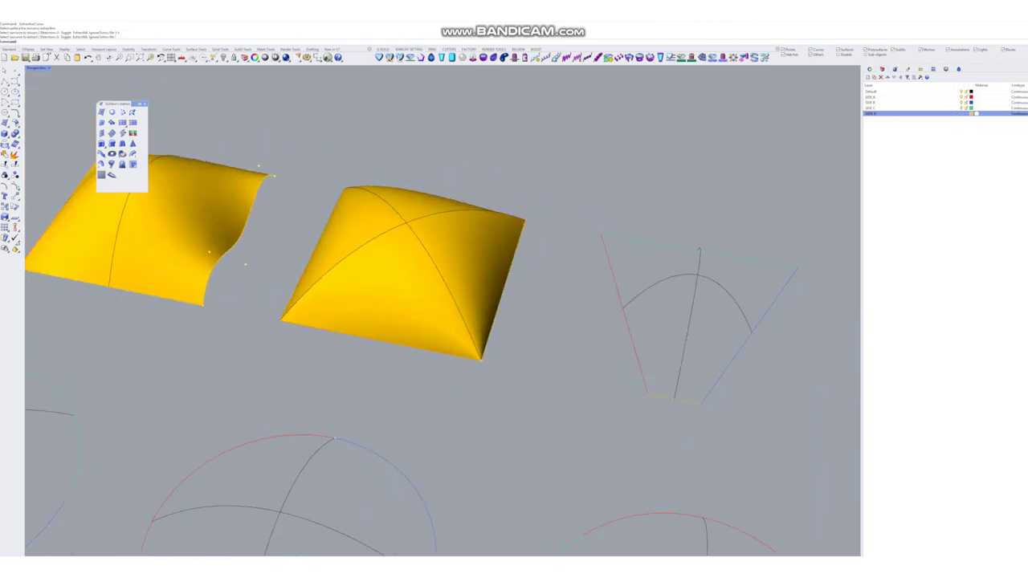
pyautogui.keyDown('shift'); pyautogui.moveTo(697, 303); pyautogui.dragTo(607, 300, button='right'); pyautogui.keyUp('shift')
pyautogui.scroll(2, 643, 284)
pyautogui.scroll(4, 608, 289)
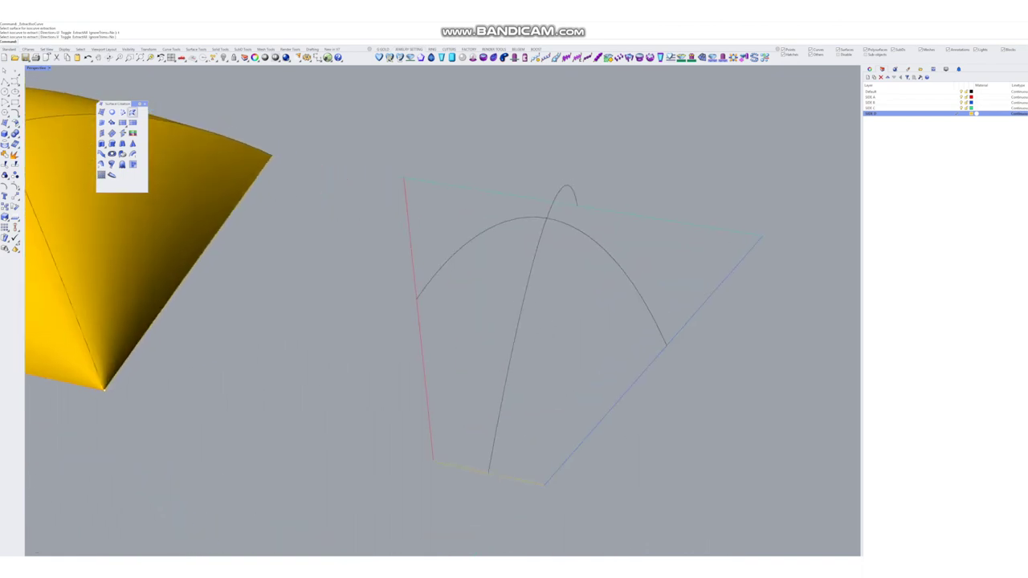
pyautogui.click(122, 114)
pyautogui.click(423, 358)
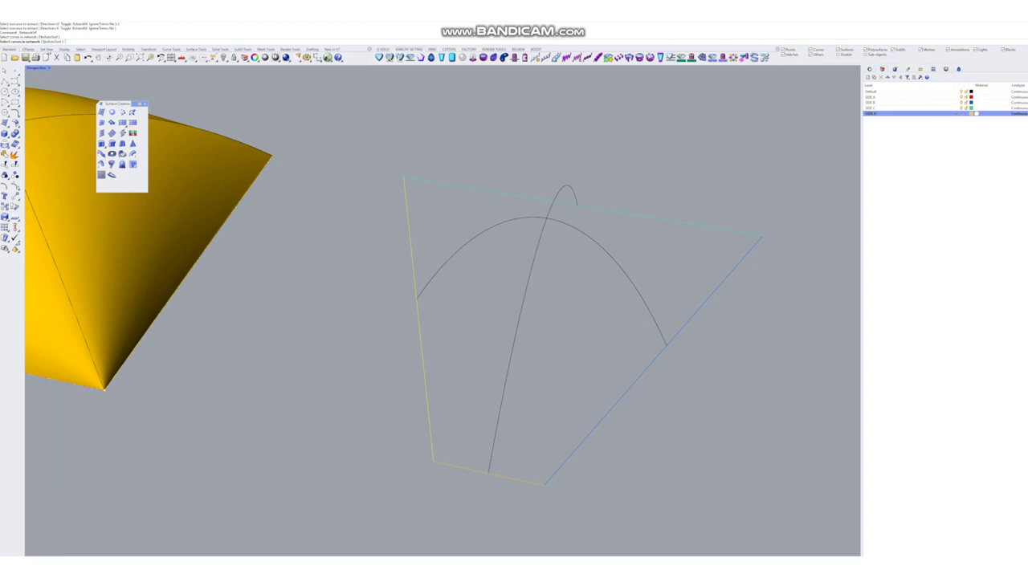
pyautogui.click(627, 391)
pyautogui.click(642, 216)
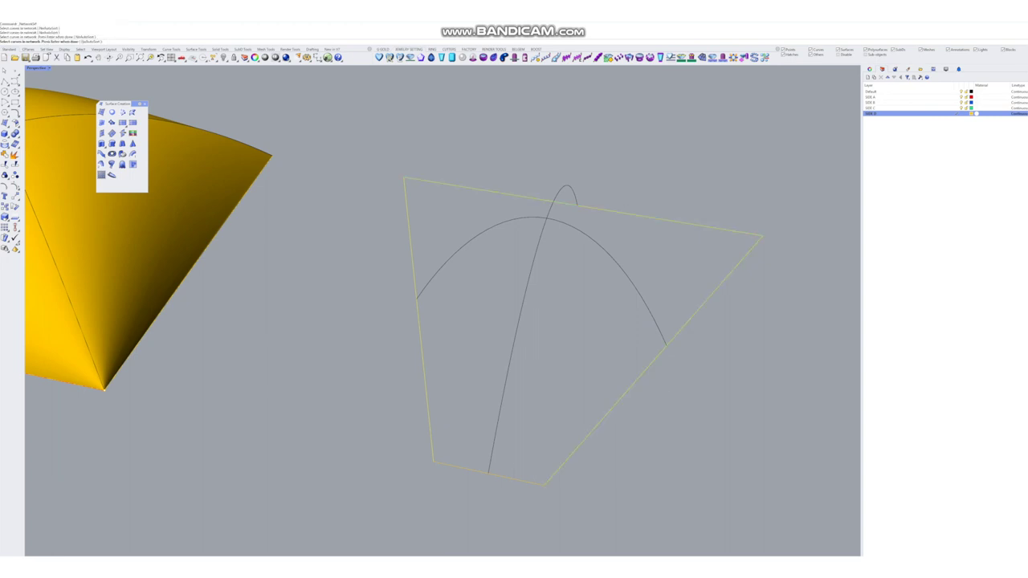
pyautogui.click(516, 480)
pyautogui.click(586, 233)
pyautogui.click(522, 311)
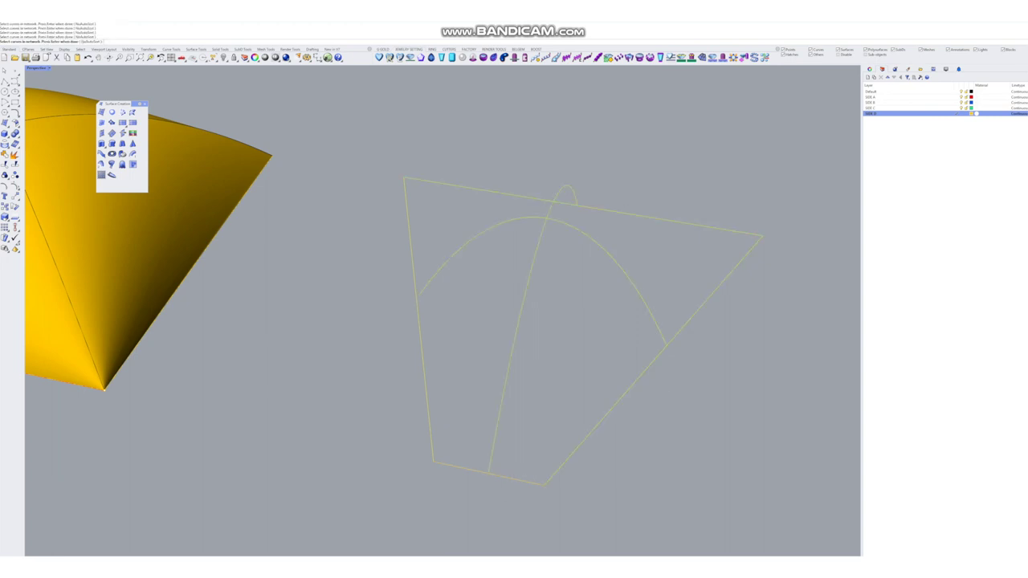
pyautogui.press('Return')
# - Set edge matching to Loose on edges A, B, C and D, and the edge and interior curve tolerances to 0.1
pyautogui.moveTo(530, 321); pyautogui.dragTo(189, 277, button='right')
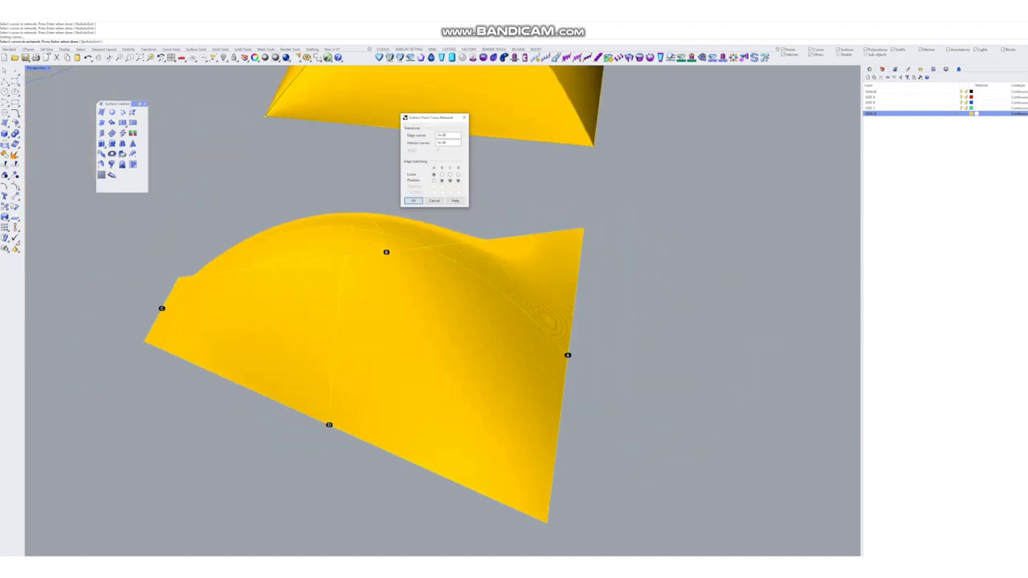
pyautogui.moveTo(418, 321); pyautogui.dragTo(599, 358, button='right')
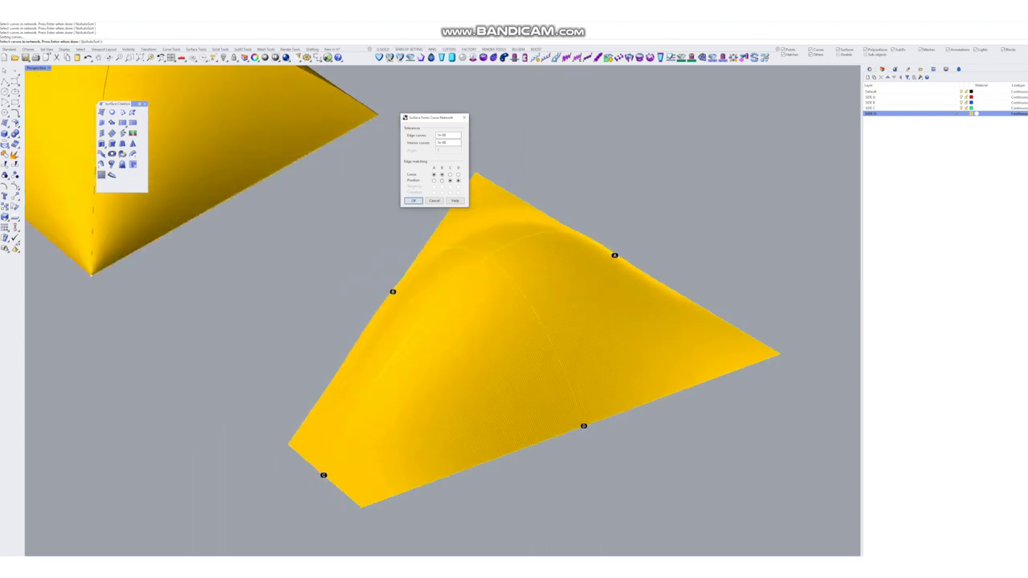
pyautogui.moveTo(402, 322); pyautogui.dragTo(539, 345, button='right')
pyautogui.write('0.1')
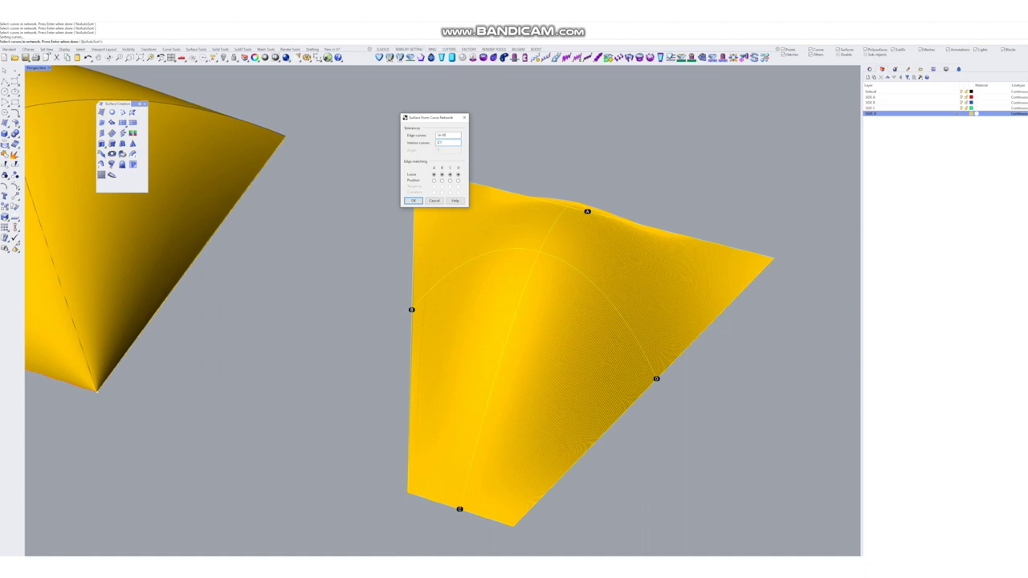
pyautogui.doubleClick(439, 143)
pyautogui.write('0.1')
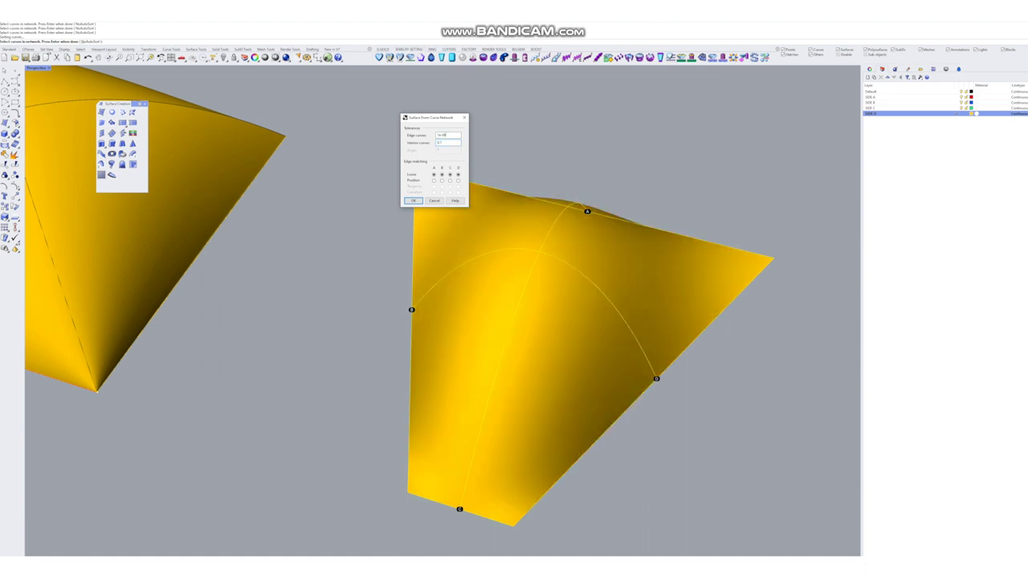
pyautogui.doubleClick(442, 136)
pyautogui.write('0')
# - Check the loosened preview and create the network surface over the tapered curve set
pyautogui.moveTo(530, 345); pyautogui.dragTo(615, 329, button='right')
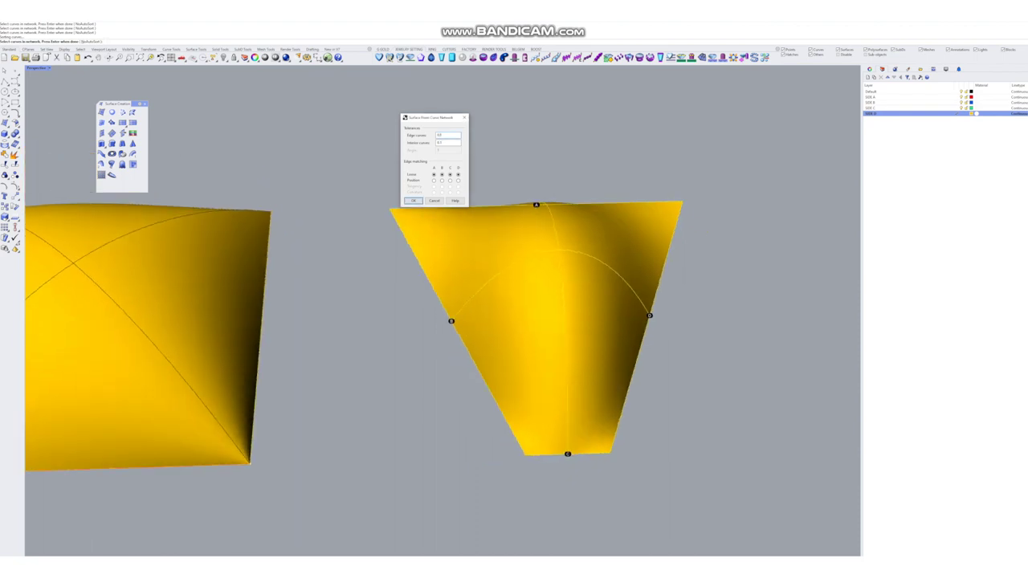
pyautogui.moveTo(530, 345); pyautogui.dragTo(474, 301, button='right')
pyautogui.click(413, 201)
# - Select the tapered surface to examine its isocurves and shape from several angles, and deselect it
pyautogui.click(537, 312)
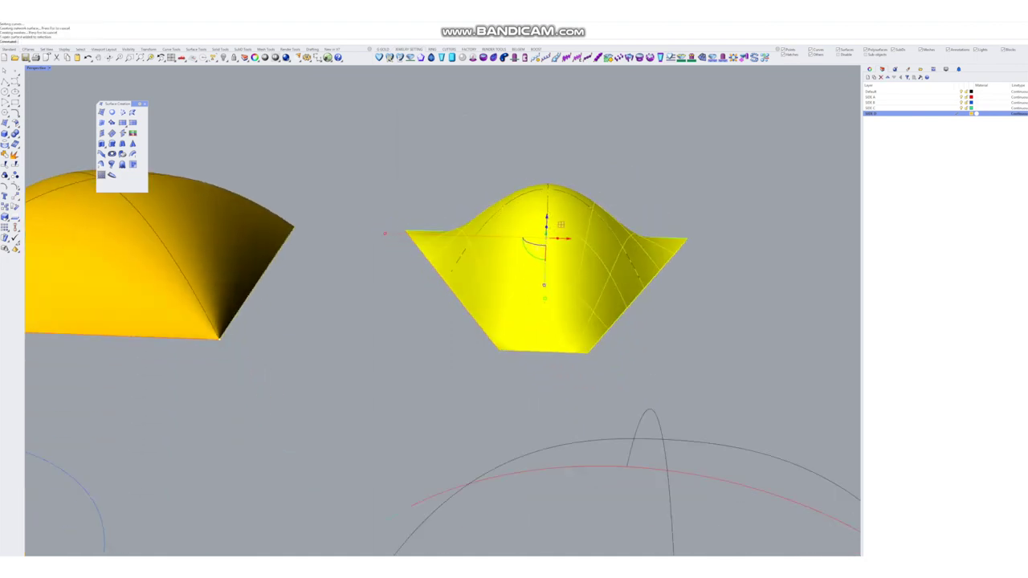
pyautogui.moveTo(635, 261)
pyautogui.mouseDown(button='right')
pyautogui.moveTo(482, 247)
pyautogui.moveTo(386, 277)
pyautogui.moveTo(450, 249)
pyautogui.moveTo(562, 269)
pyautogui.moveTo(642, 248)
pyautogui.mouseUp(button='right')
pyautogui.scroll(5, 541, 254)
pyautogui.scroll(-5, 571, 261)
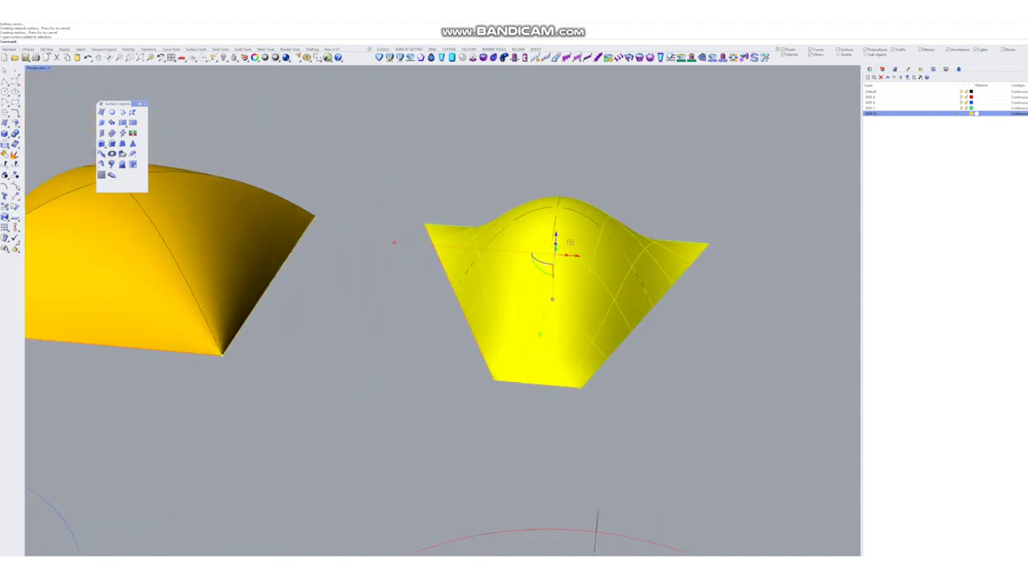
pyautogui.press('Escape')
pyautogui.scroll(-4, 562, 281)
pyautogui.moveTo(562, 281); pyautogui.dragTo(591, 291, button='right')
pyautogui.scroll(6, 589, 289)
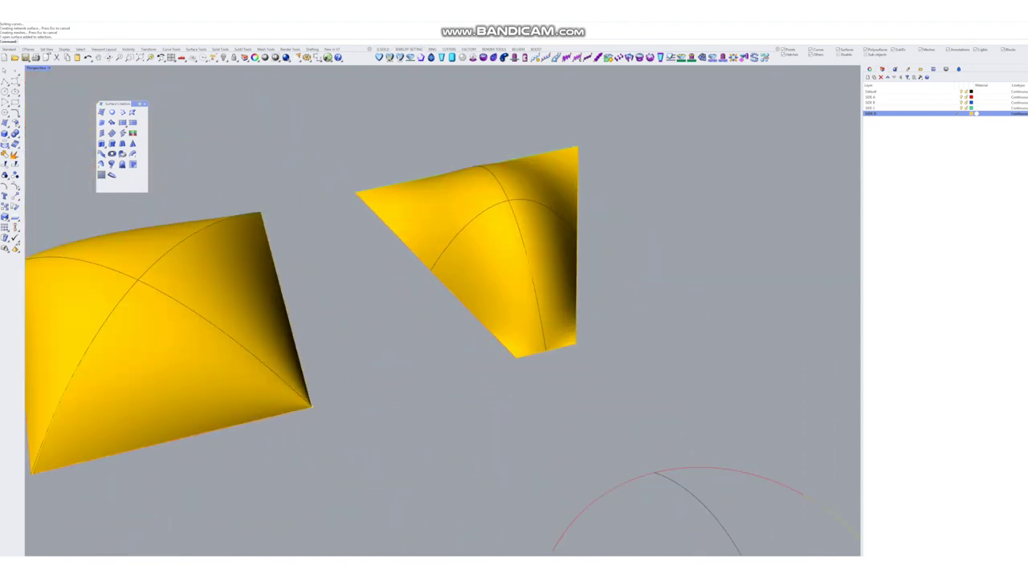
# - Delete the pillow-shaped surface from the second square curve set
pyautogui.press('Left')
pyautogui.press('Left')
pyautogui.press('Left')
pyautogui.press('Left')
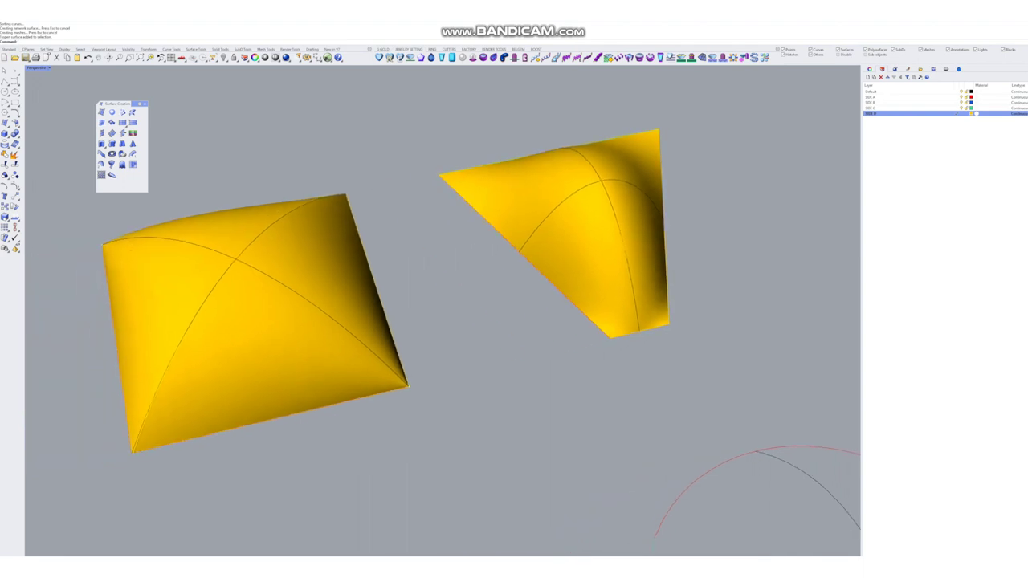
pyautogui.press('pageup')
pyautogui.press('pageup')
pyautogui.scroll(2, 405, 309)
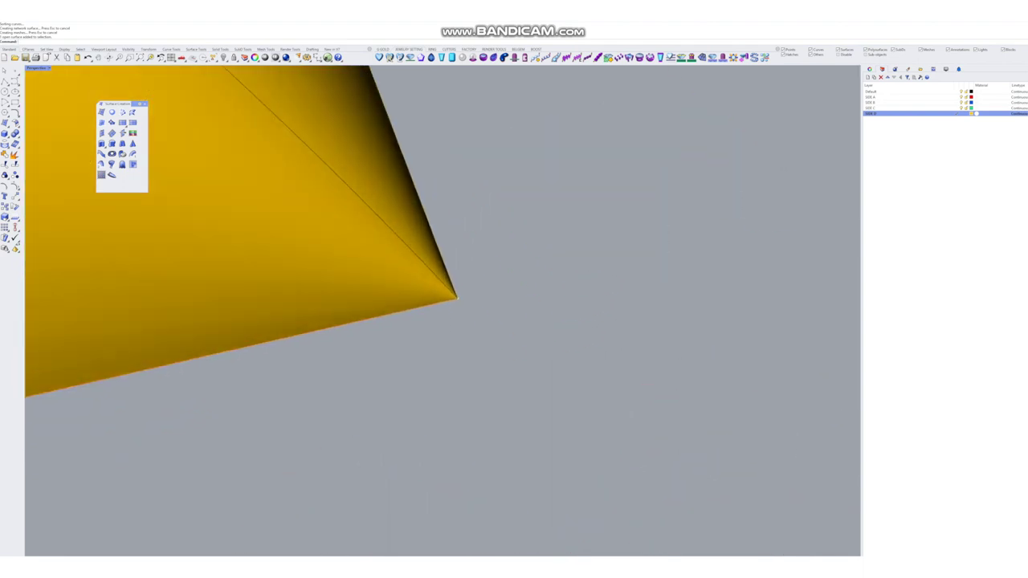
pyautogui.scroll(-10, 411, 290)
pyautogui.keyDown('shift'); pyautogui.moveTo(410, 290); pyautogui.dragTo(470, 213, button='right'); pyautogui.keyUp('shift')
pyautogui.scroll(-2, 460, 236)
pyautogui.click(432, 198)
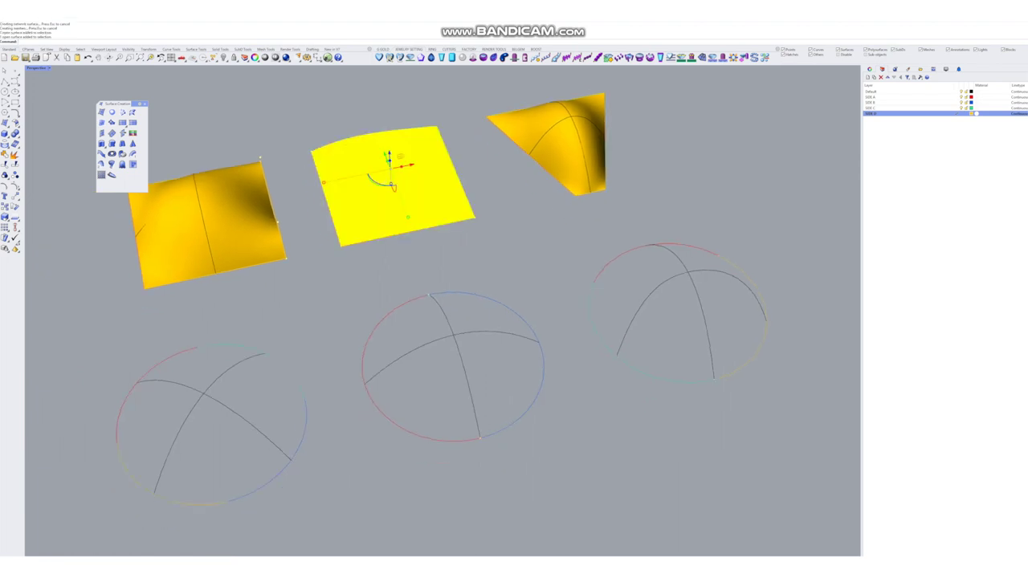
pyautogui.press('Delete')
# - Rebuild the second square set's network surface from its two bent edge curves and two diagonals, using Loose matching and 0.1 tolerances
pyautogui.press('pageup')
pyautogui.press('pageup')
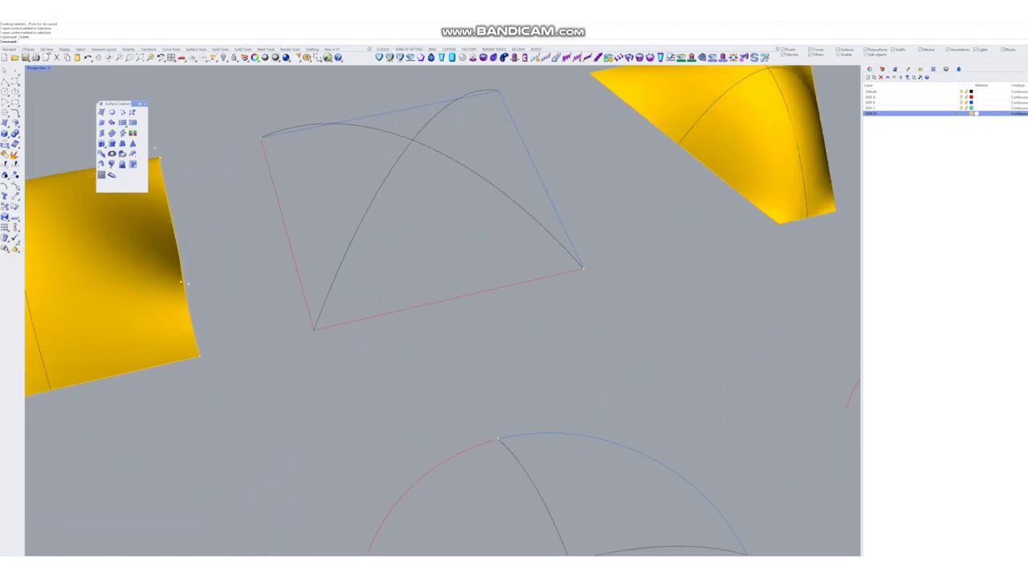
pyautogui.click(514, 284)
pyautogui.click(547, 193)
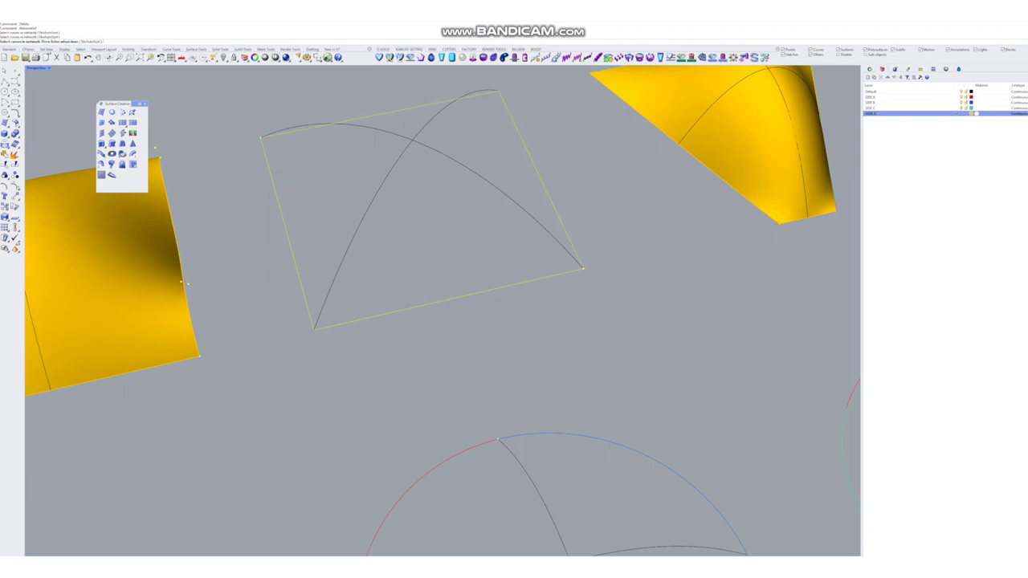
pyautogui.click(483, 175)
pyautogui.click(387, 180)
pyautogui.press('Return')
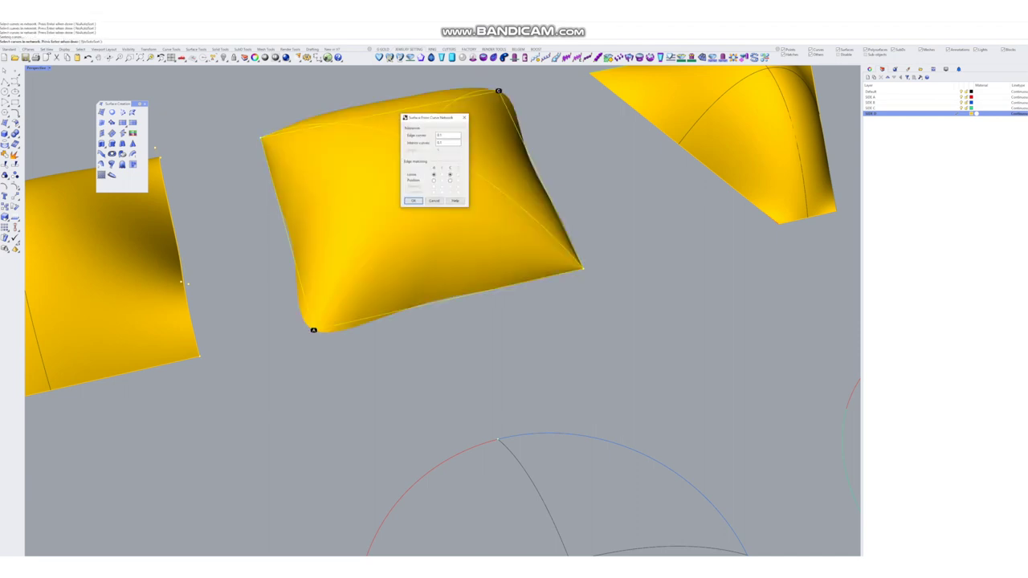
pyautogui.press('Return')
pyautogui.scroll(2, 313, 329)
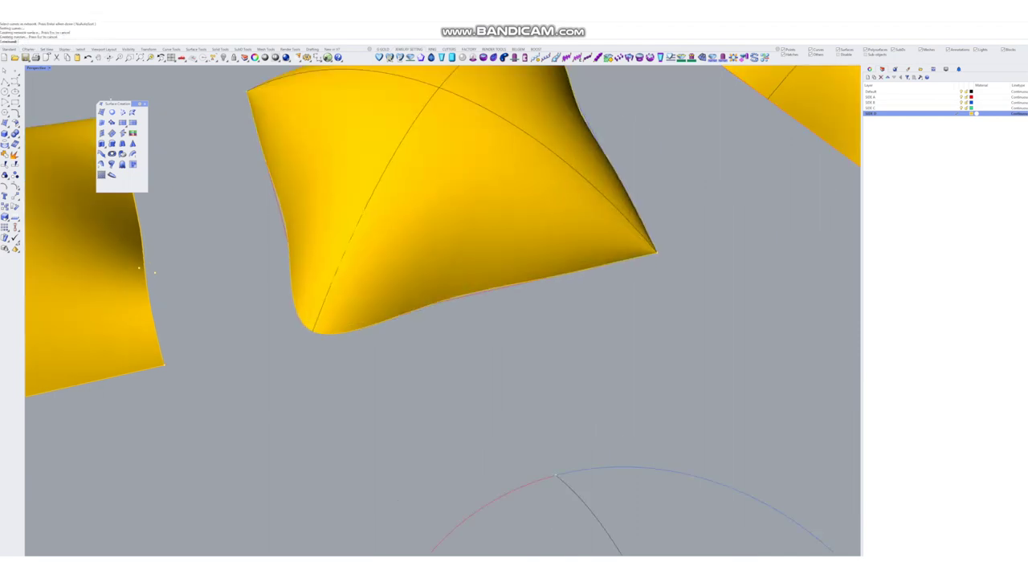
pyautogui.scroll(-2, 321, 330)
# - Start a network surface on the first round set, picking its four boundary arcs and both arched cross curves
pyautogui.keyDown('shift'); pyautogui.moveTo(321, 329); pyautogui.dragTo(247, 331, button='right'); pyautogui.keyUp('shift')
pyautogui.scroll(-6, 442, 313)
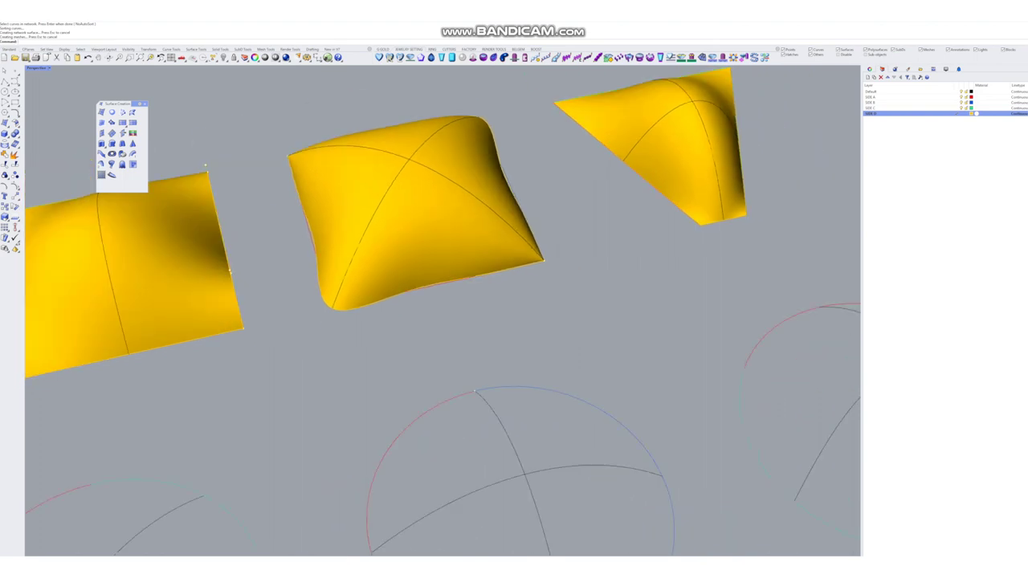
pyautogui.scroll(3, 461, 301)
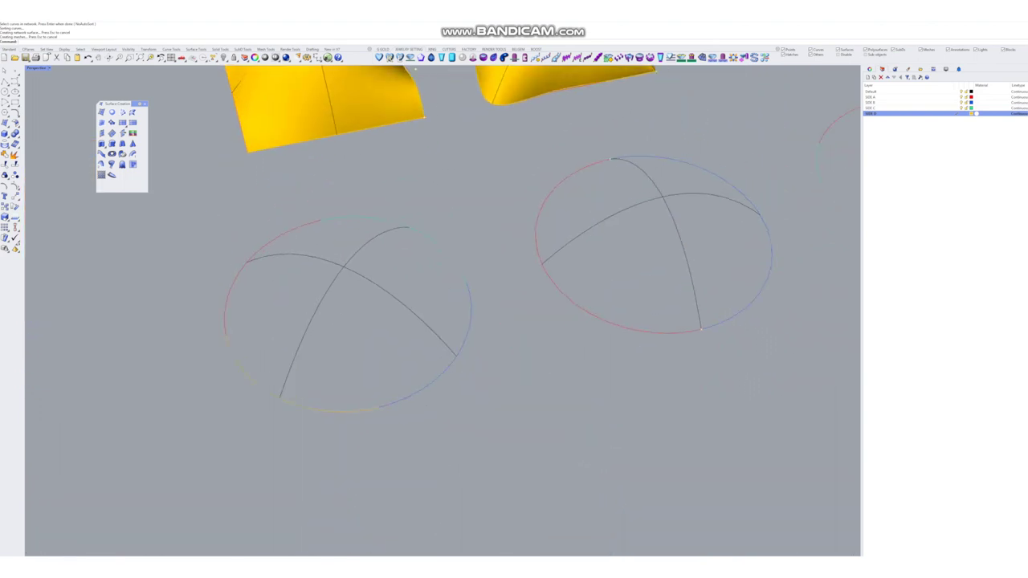
pyautogui.click(123, 113)
pyautogui.click(215, 321)
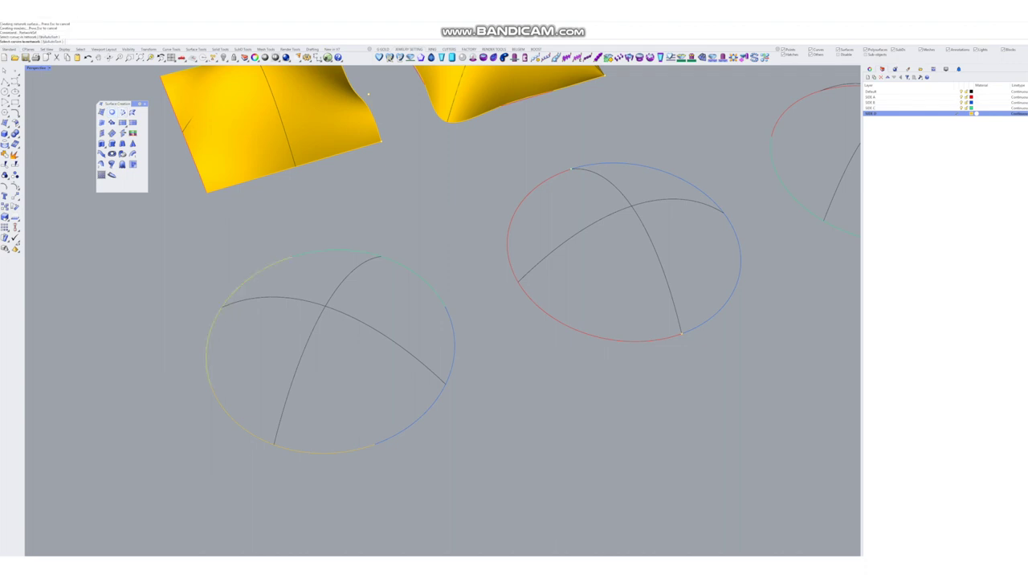
pyautogui.click(417, 420)
pyautogui.click(421, 269)
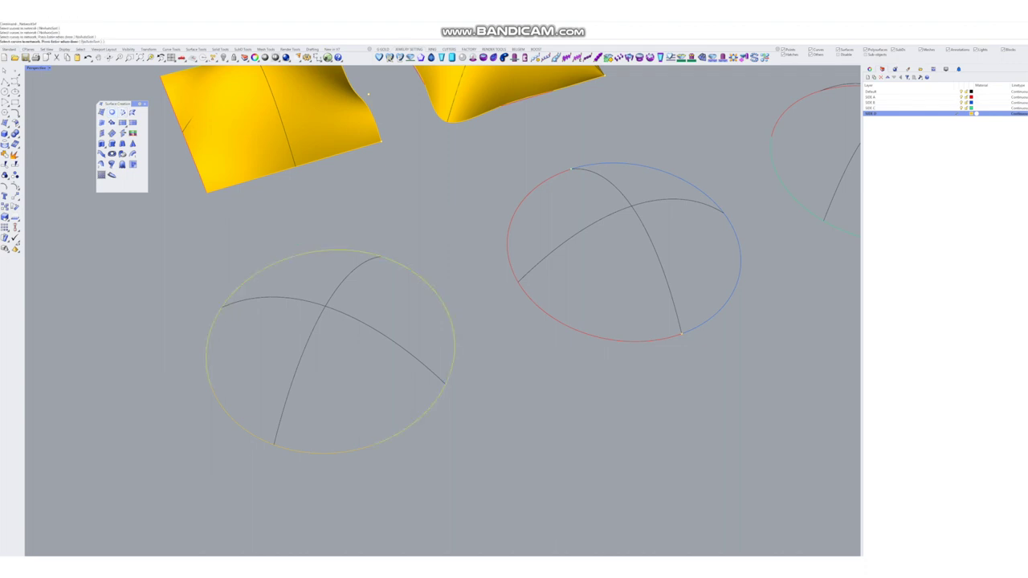
pyautogui.click(366, 327)
pyautogui.click(306, 346)
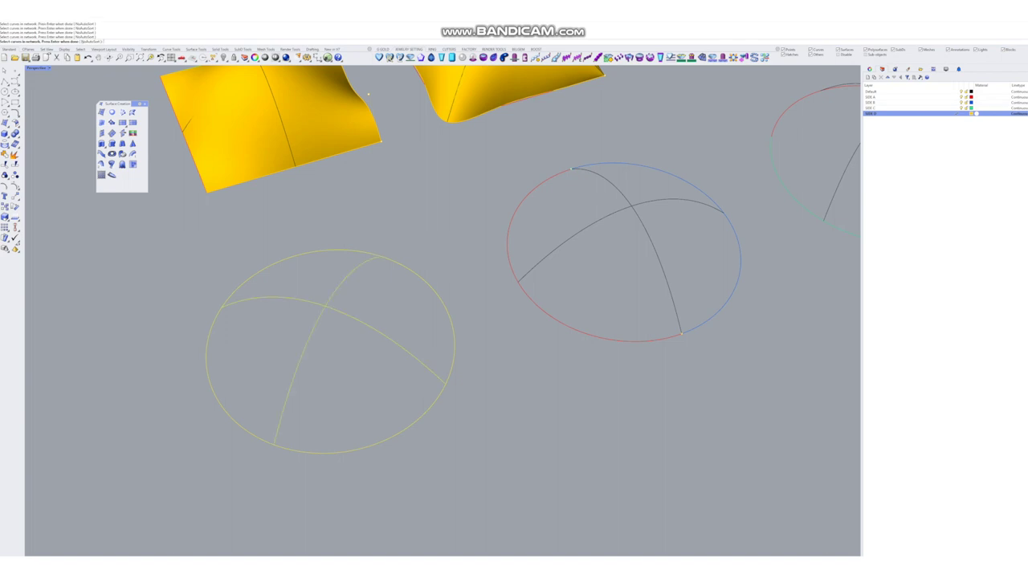
# - Create the first round set's dome surface with Loose matching on all four edges
pyautogui.scroll(-3, 322, 354)
pyautogui.moveTo(345, 361); pyautogui.dragTo(281, 336, button='right')
pyautogui.press('Return')
pyautogui.scroll(5, 325, 243)
pyautogui.click(414, 201)
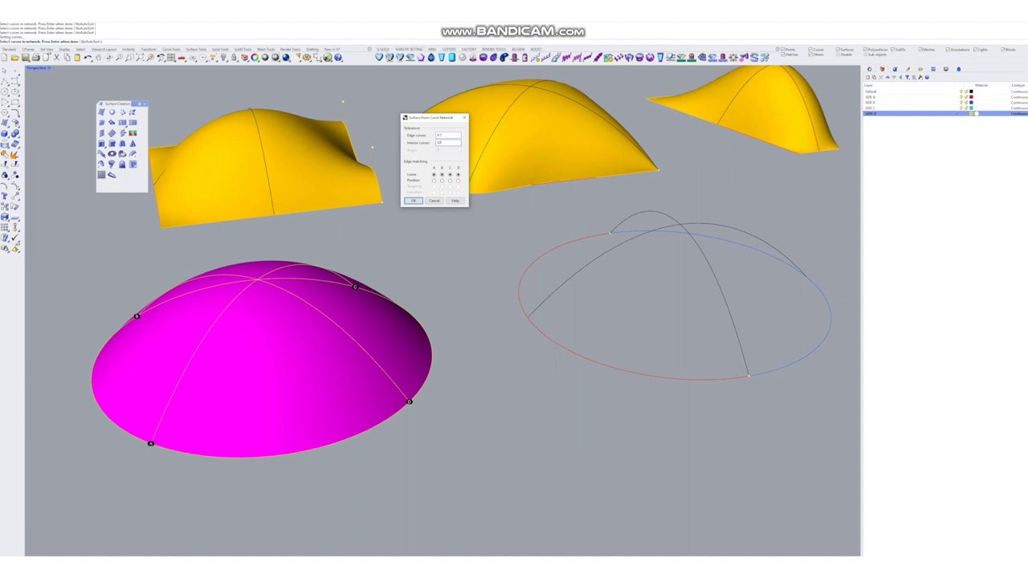
pyautogui.press('Return')
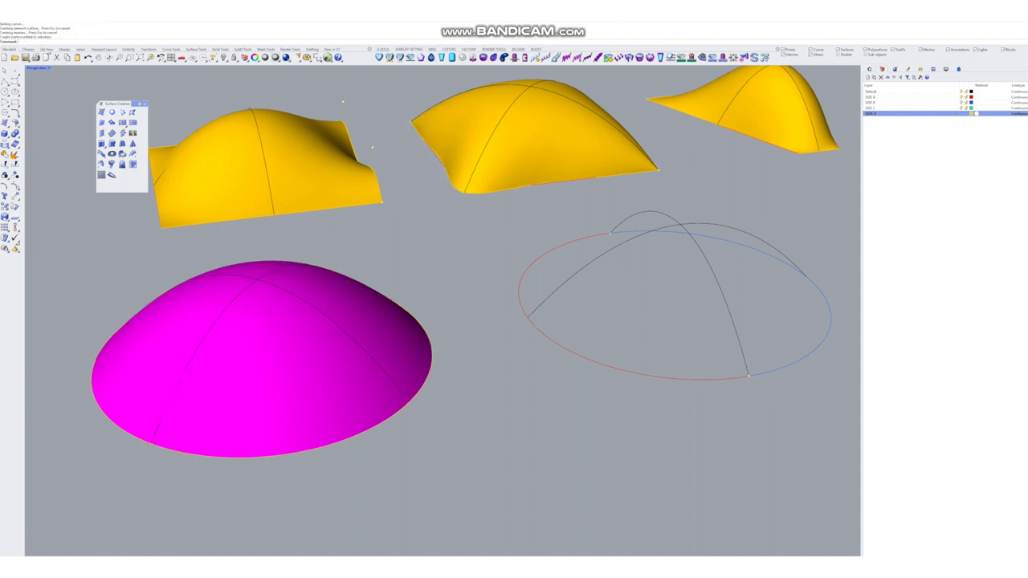
# - Select the first dome surface to examine its isocurve flow from above and at an angle, and deselect it
pyautogui.moveTo(482, 321); pyautogui.dragTo(550, 245, button='right')
pyautogui.moveTo(272, 307); pyautogui.dragTo(285, 318, button='right')
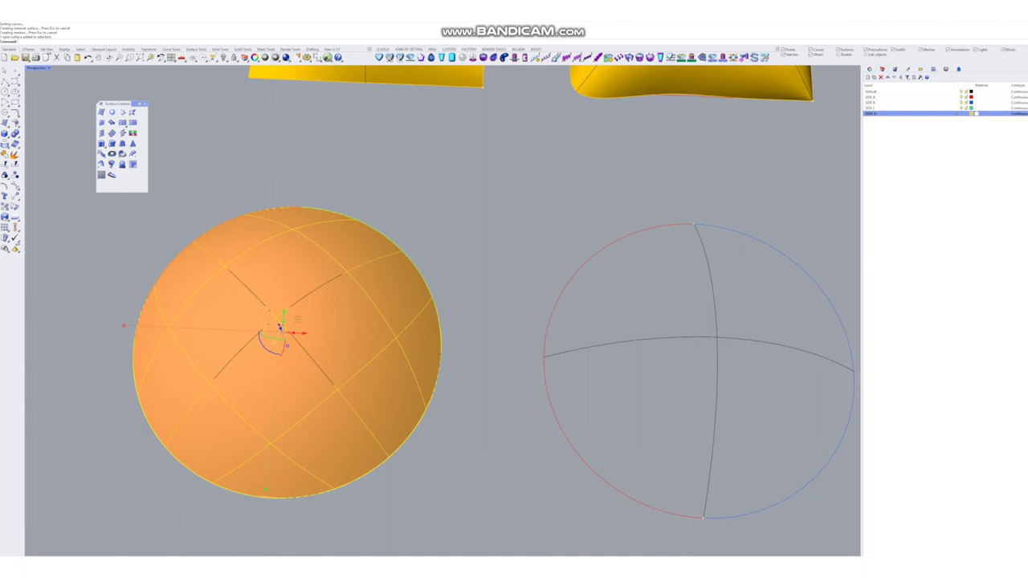
pyautogui.press('Escape')
pyautogui.moveTo(417, 267); pyautogui.dragTo(326, 250, button='right')
pyautogui.scroll(-5, 404, 232)
pyautogui.scroll(3, 518, 265)
pyautogui.keyDown('shift'); pyautogui.moveTo(518, 265); pyautogui.dragTo(602, 294, button='right'); pyautogui.keyUp('shift')
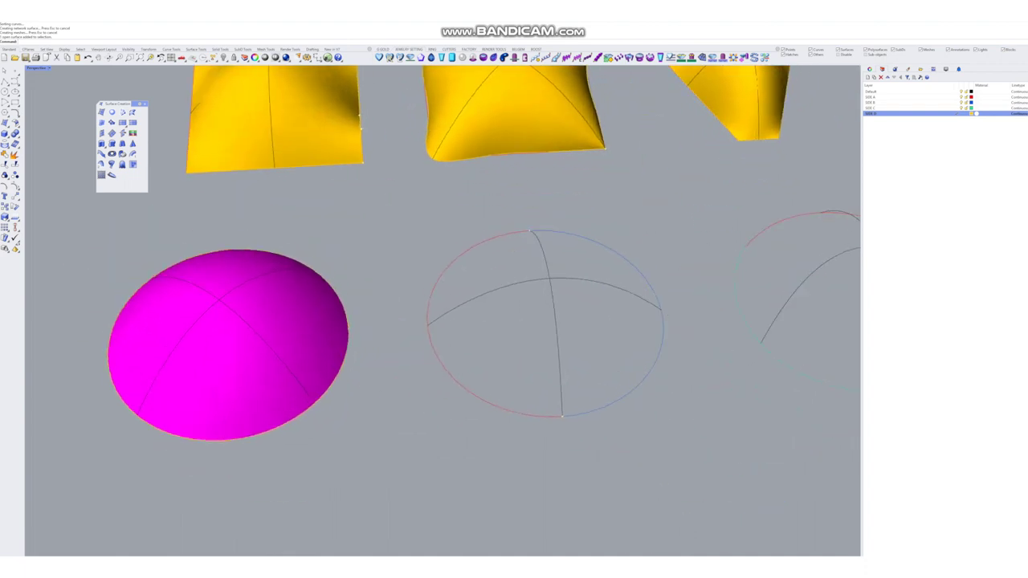
pyautogui.click(233, 345)
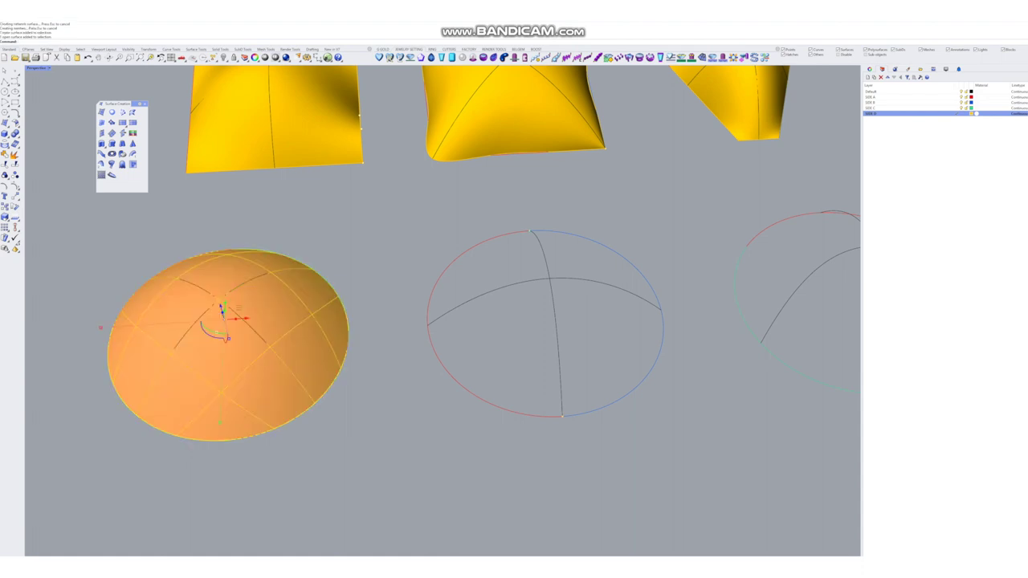
pyautogui.press('Escape')
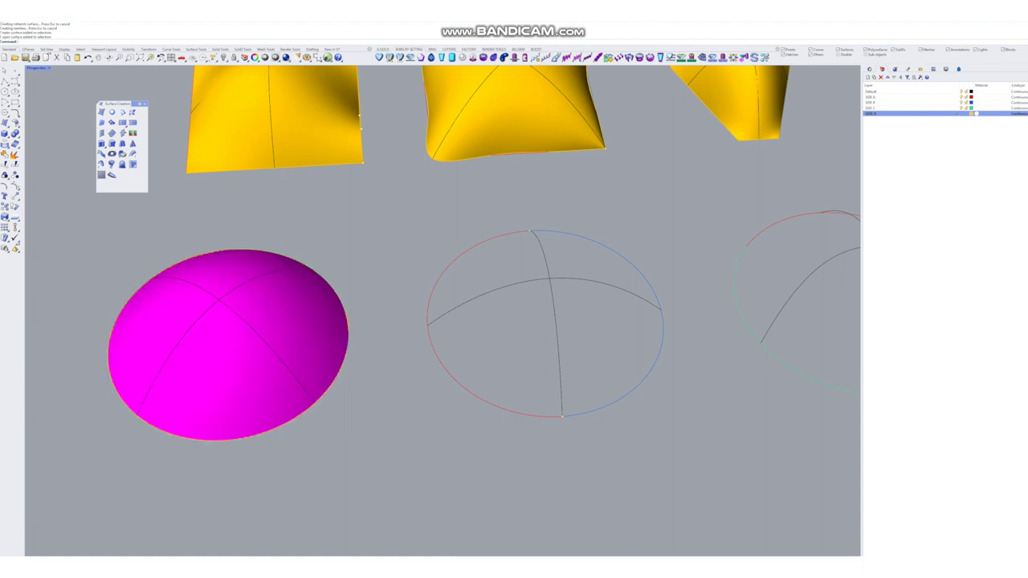
# - Create a network surface from the second round set's two half-circle arcs and two cross curves, with Loose matching at A and C
pyautogui.press('Return')
pyautogui.click(434, 289)
pyautogui.click(663, 327)
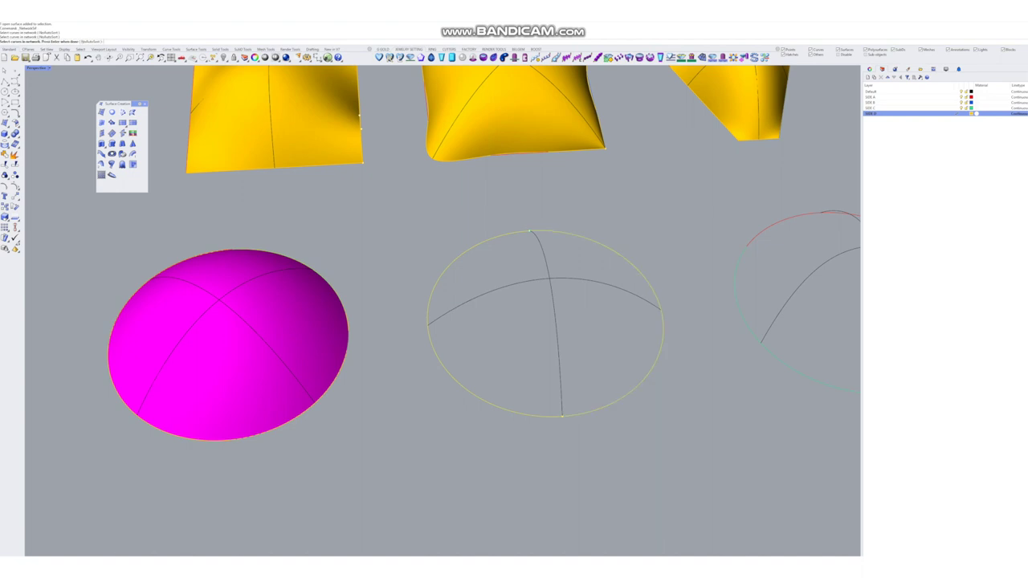
pyautogui.click(556, 334)
pyautogui.click(517, 280)
pyautogui.press('Return')
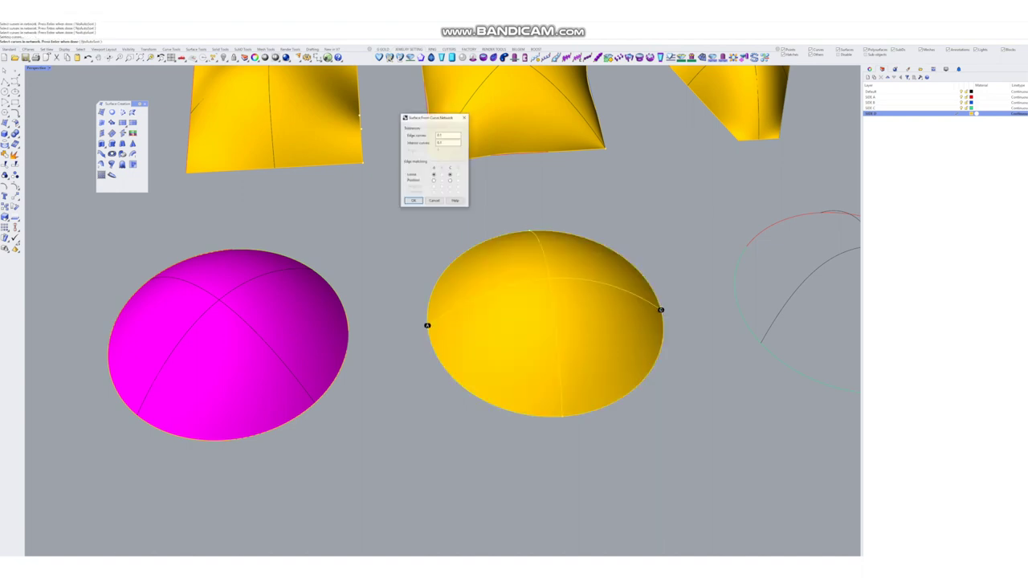
pyautogui.scroll(3, 731, 265)
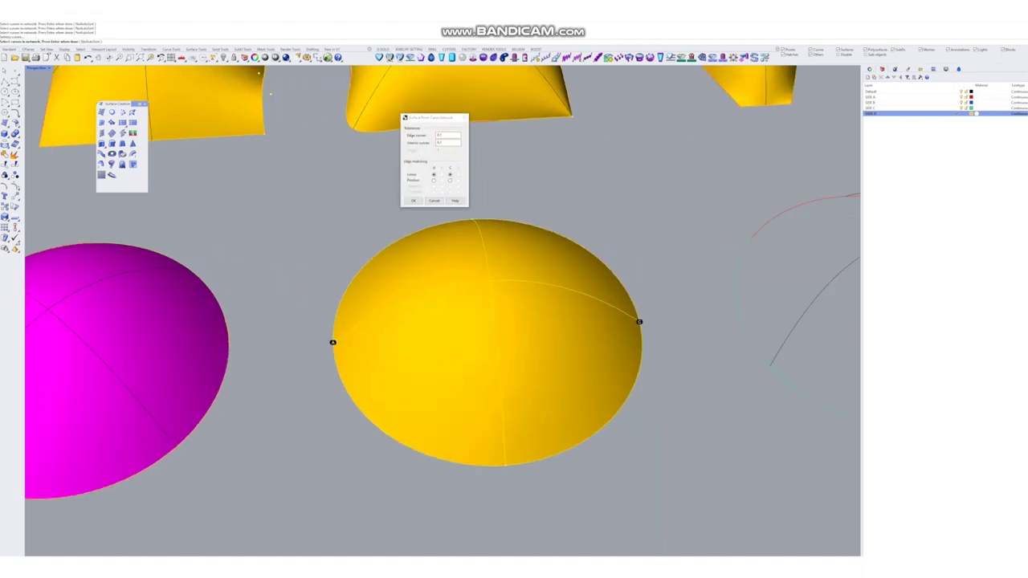
pyautogui.moveTo(682, 321); pyautogui.dragTo(722, 314, button='right')
pyautogui.press('Return')
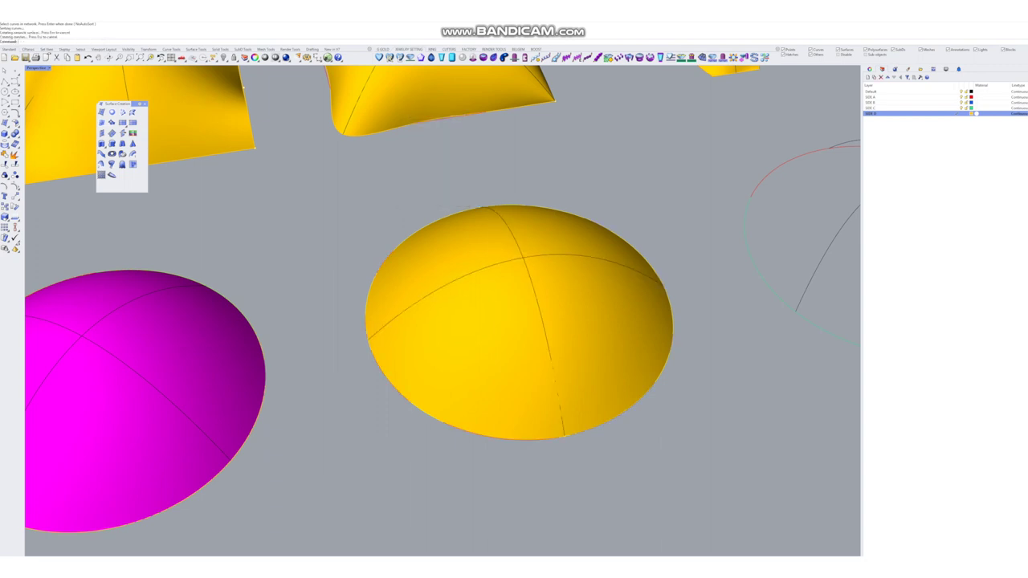
# - Select the second round set's dome surface to examine its isocurve flow, and deselect it
pyautogui.click(515, 321)
pyautogui.moveTo(514, 321); pyautogui.dragTo(346, 357, button='right')
pyautogui.press('Escape')
pyautogui.scroll(-7, 516, 334)
pyautogui.scroll(2, 521, 350)
# - Move both dome surfaces, the two square surfaces and the tapered surface to the Default layer, and clear the selection
pyautogui.click(520, 350)
pyautogui.moveTo(333, 285); pyautogui.dragTo(281, 281, button='right')
pyautogui.scroll(5, 249, 193)
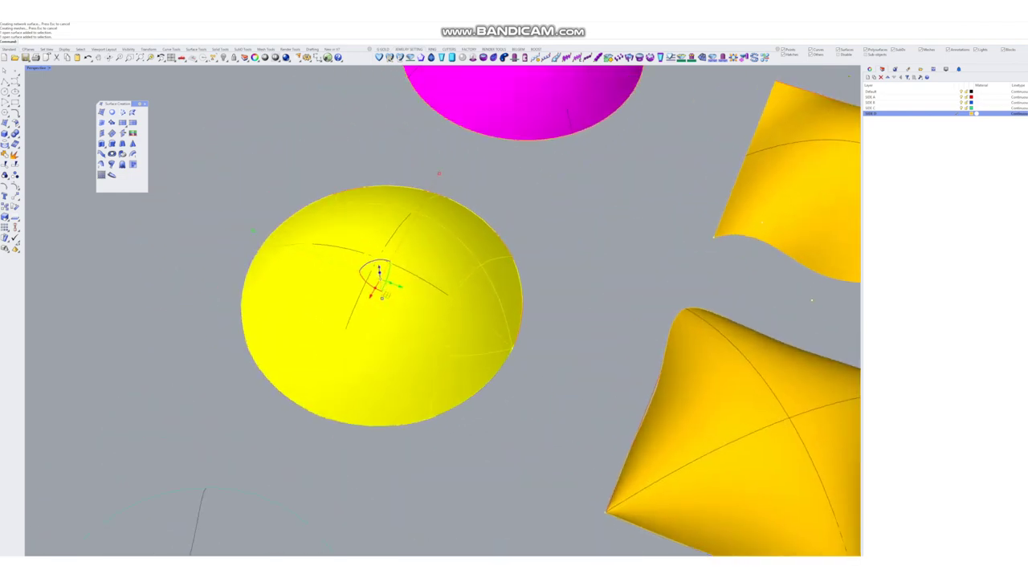
pyautogui.moveTo(249, 193); pyautogui.dragTo(205, 139, button='right')
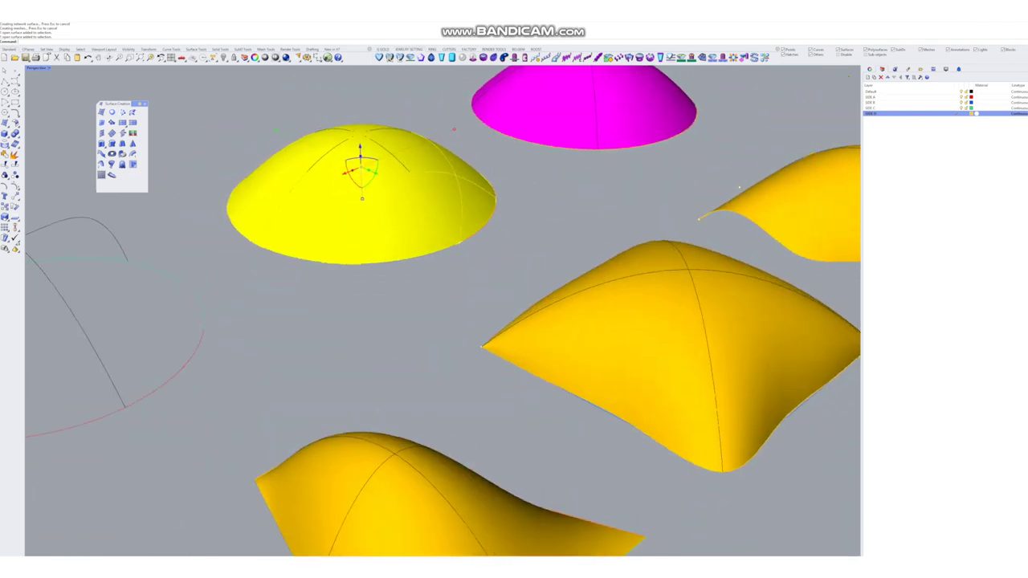
pyautogui.keyDown('shift'); pyautogui.click(599, 116); pyautogui.keyUp('shift')
pyautogui.keyDown('shift'); pyautogui.click(643, 321); pyautogui.keyUp('shift')
pyautogui.keyDown('shift'); pyautogui.click(739, 187); pyautogui.keyUp('shift')
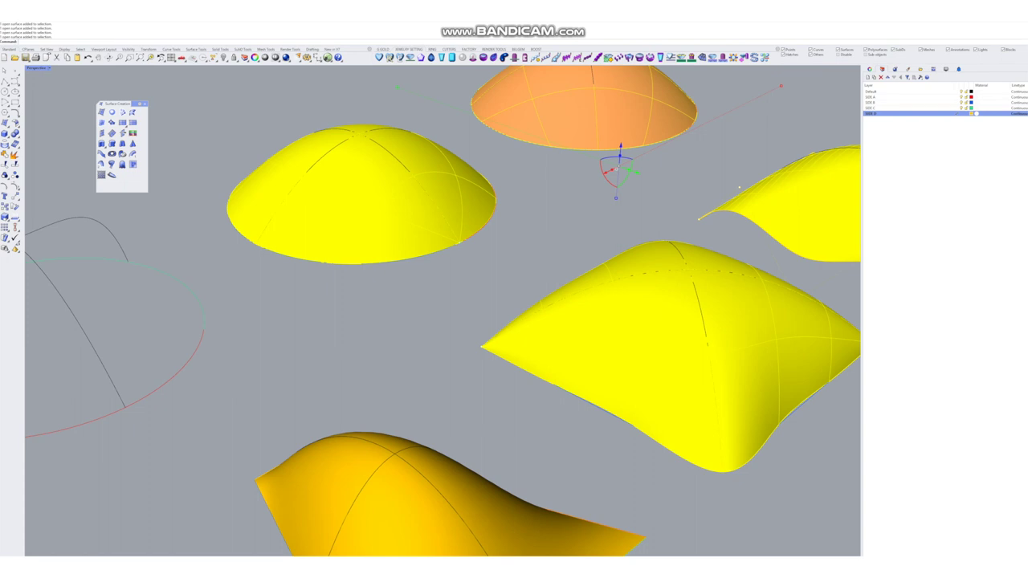
pyautogui.keyDown('shift'); pyautogui.click(418, 498); pyautogui.keyUp('shift')
pyautogui.rightClick(918, 92)
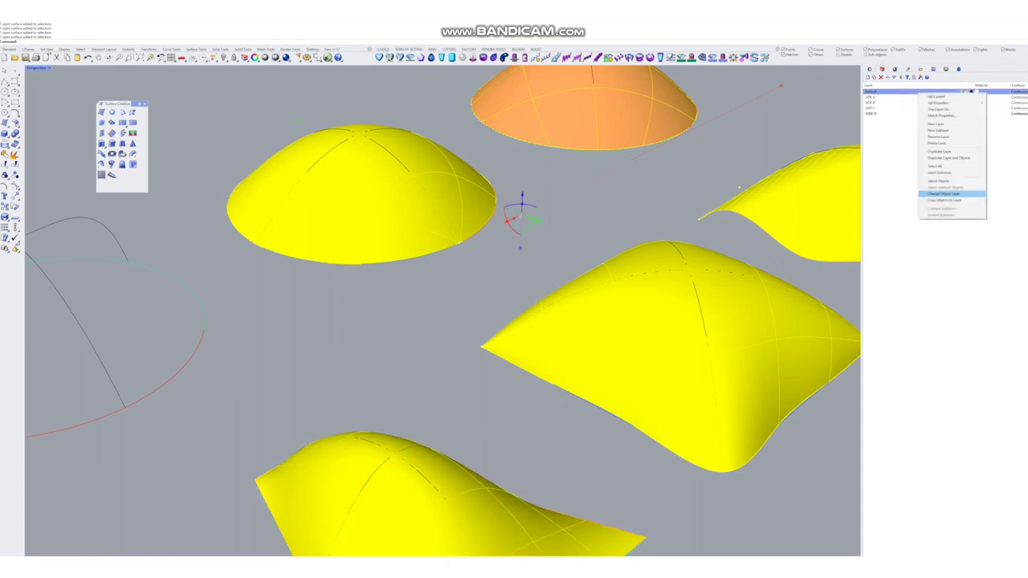
pyautogui.click(953, 193)
pyautogui.click(946, 69)
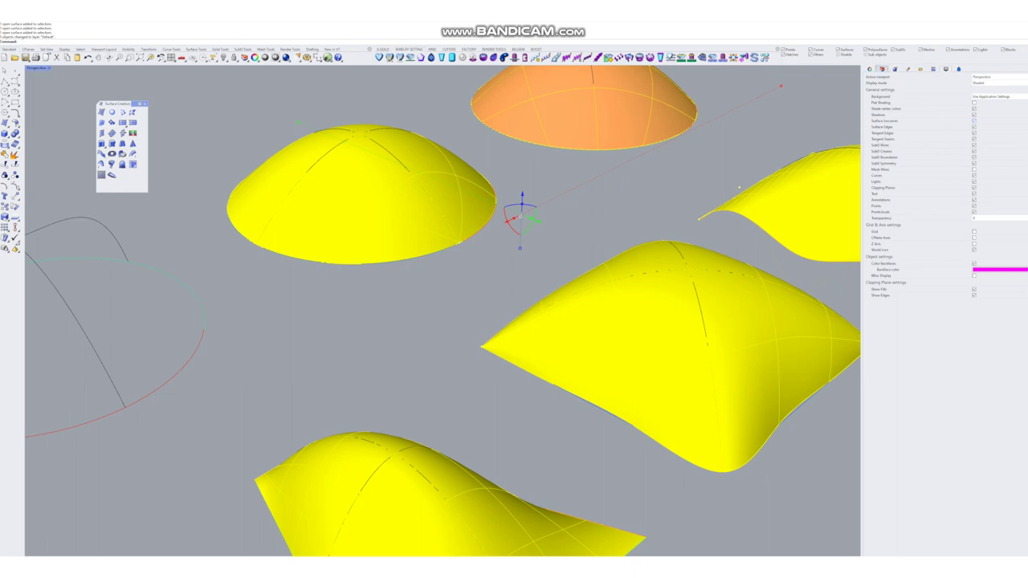
pyautogui.click(882, 69)
pyautogui.press('Escape')
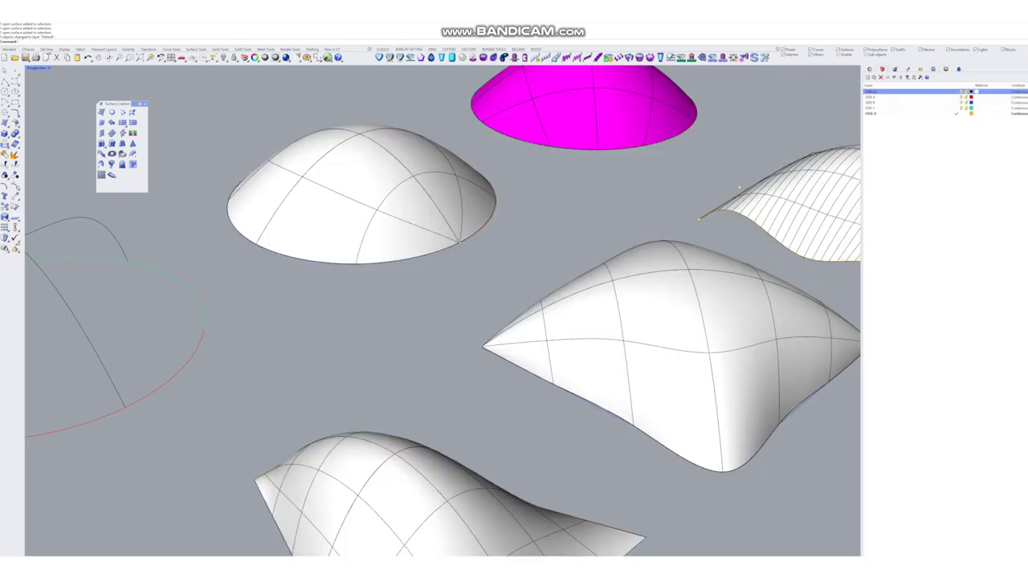
# - Flip the normal direction of the first round set's magenta dome surface and deselect it
pyautogui.moveTo(289, 450); pyautogui.dragTo(472, 527, button='right')
pyautogui.scroll(-2, 473, 526)
pyautogui.moveTo(487, 98); pyautogui.dragTo(320, 207, button='right')
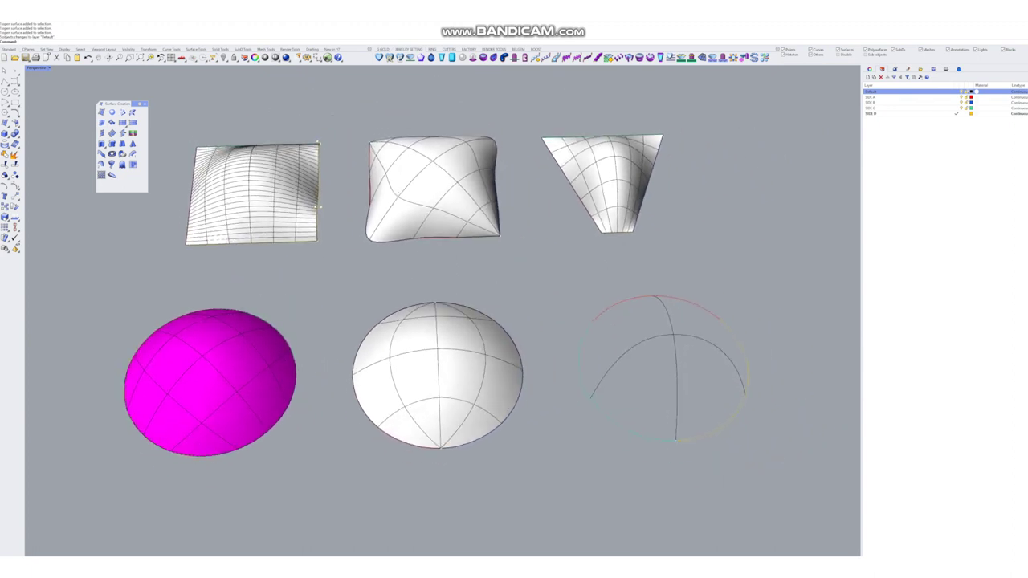
pyautogui.click(208, 381)
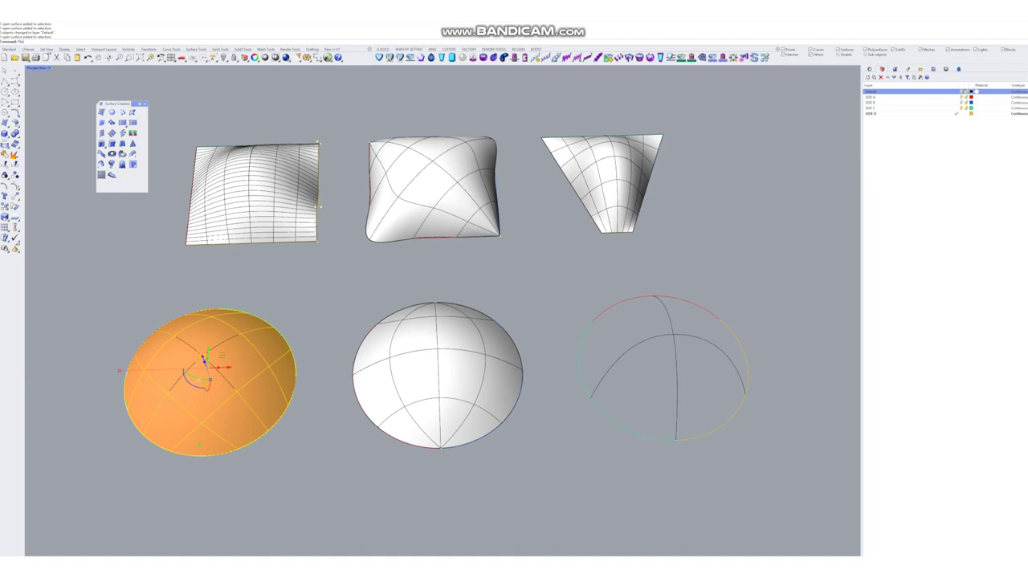
pyautogui.press('Return')
pyautogui.press('Return')
pyautogui.press('Escape')
# - Start a network surface on the third round set, picking its boundary arcs and both arched cross curves
pyautogui.moveTo(450, 386); pyautogui.dragTo(413, 362, button='right')
pyautogui.scroll(2, 633, 335)
pyautogui.keyDown('shift'); pyautogui.moveTo(633, 335); pyautogui.dragTo(531, 324, button='right'); pyautogui.keyUp('shift')
pyautogui.scroll(2, 552, 329)
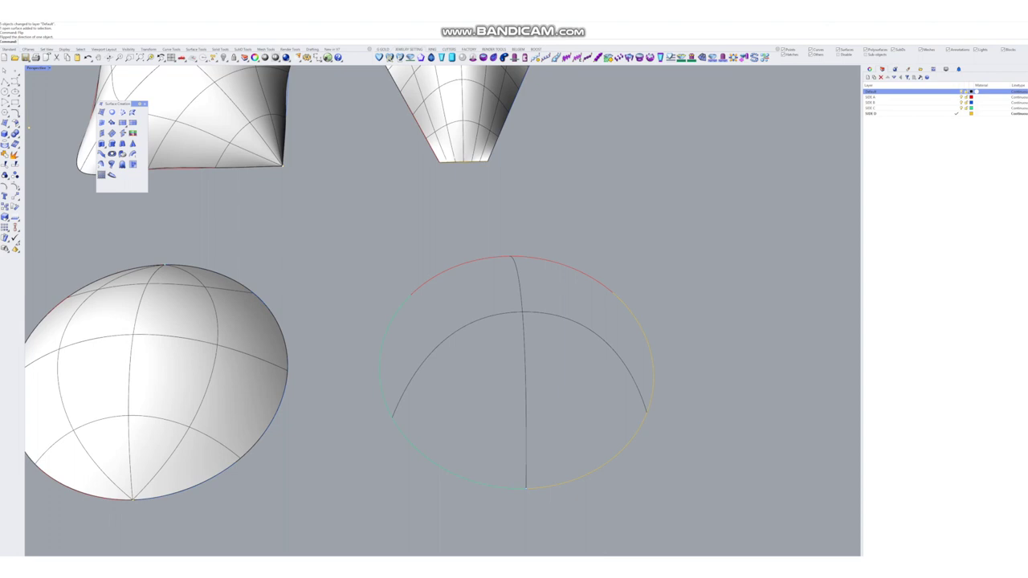
pyautogui.click(122, 112)
pyautogui.click(482, 258)
pyautogui.click(637, 320)
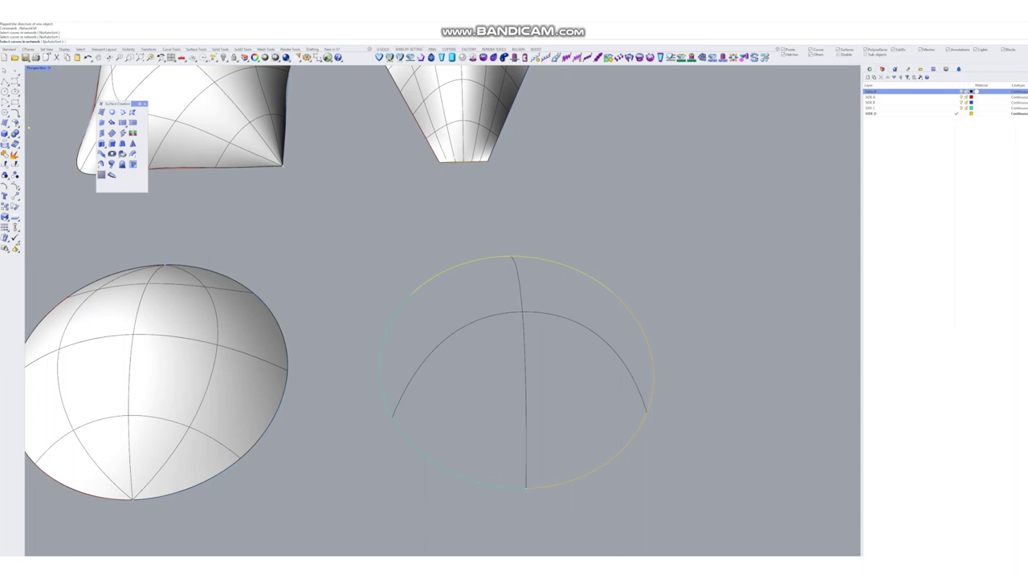
pyautogui.click(435, 463)
pyautogui.click(608, 464)
pyautogui.click(585, 328)
pyautogui.click(524, 347)
pyautogui.press('Return')
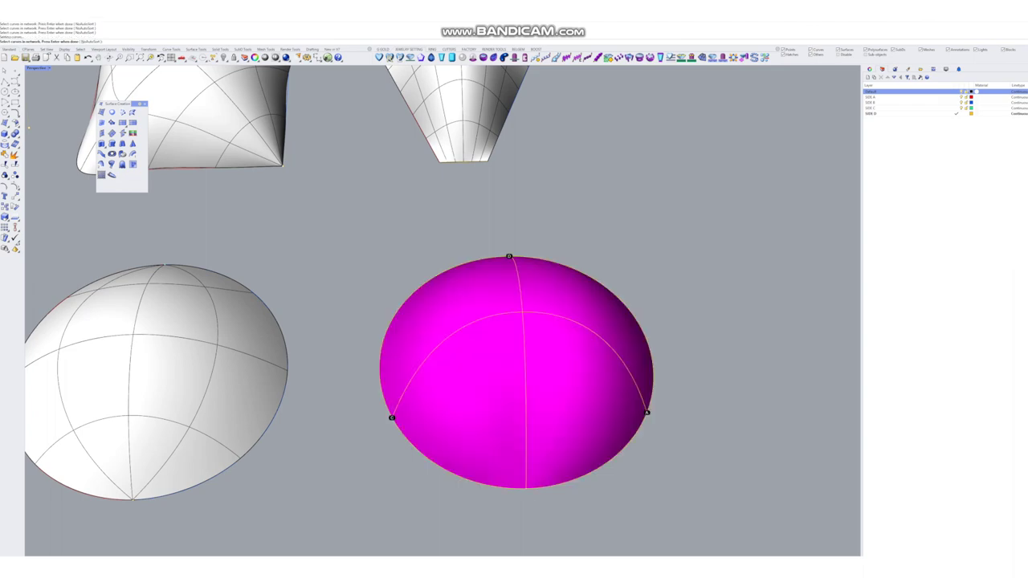
# - Create the third round set's surface with 0.1 edge and interior tolerances and Position matching at A, C and D
pyautogui.moveTo(525, 347); pyautogui.dragTo(551, 255, button='right')
pyautogui.moveTo(635, 281); pyautogui.dragTo(506, 302, button='right')
pyautogui.scroll(2, 652, 361)
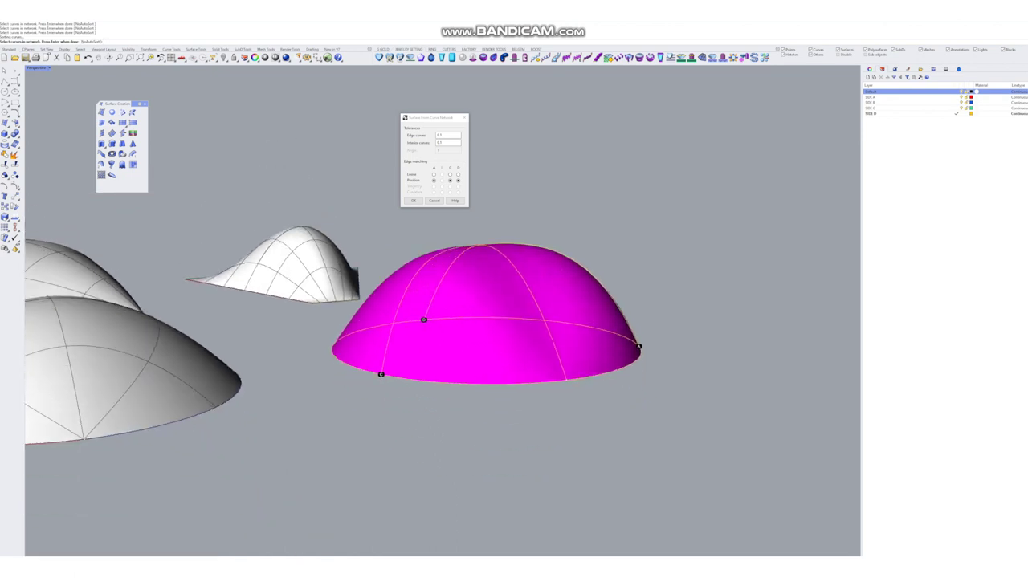
pyautogui.press('Return')
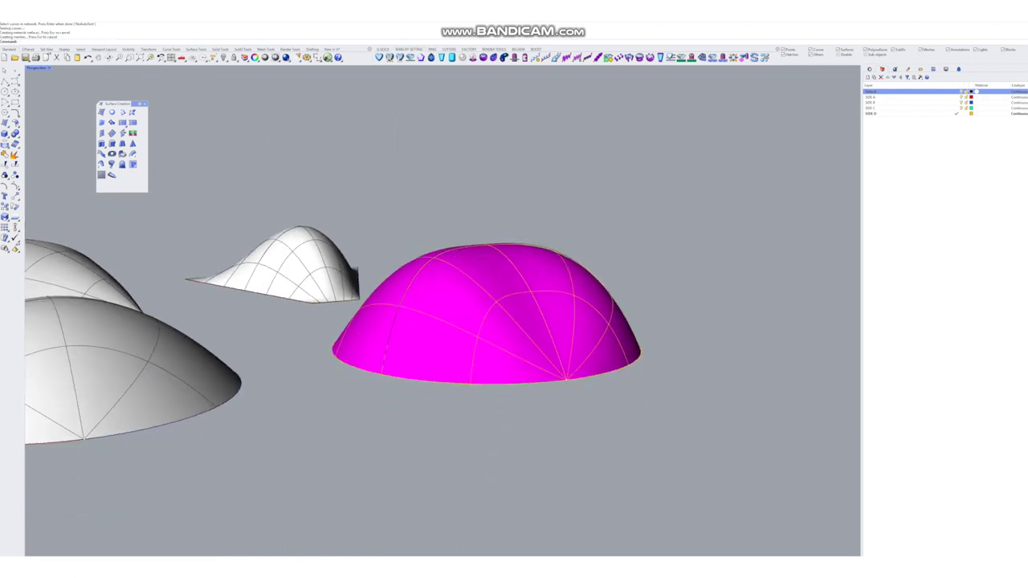
# - Select the two boundary arcs and the cross curve meeting at the third dome's converging isocurve point to expose their control points
pyautogui.scroll(-4, 518, 257)
pyautogui.moveTo(518, 257); pyautogui.dragTo(444, 297, button='right')
pyautogui.scroll(3, 494, 321)
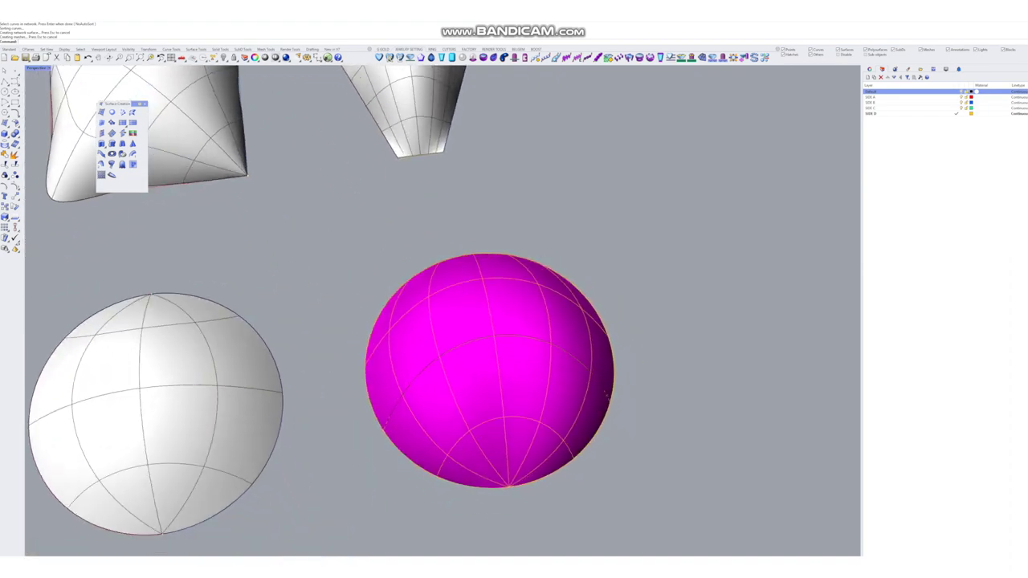
pyautogui.click(517, 486)
pyautogui.click(533, 504)
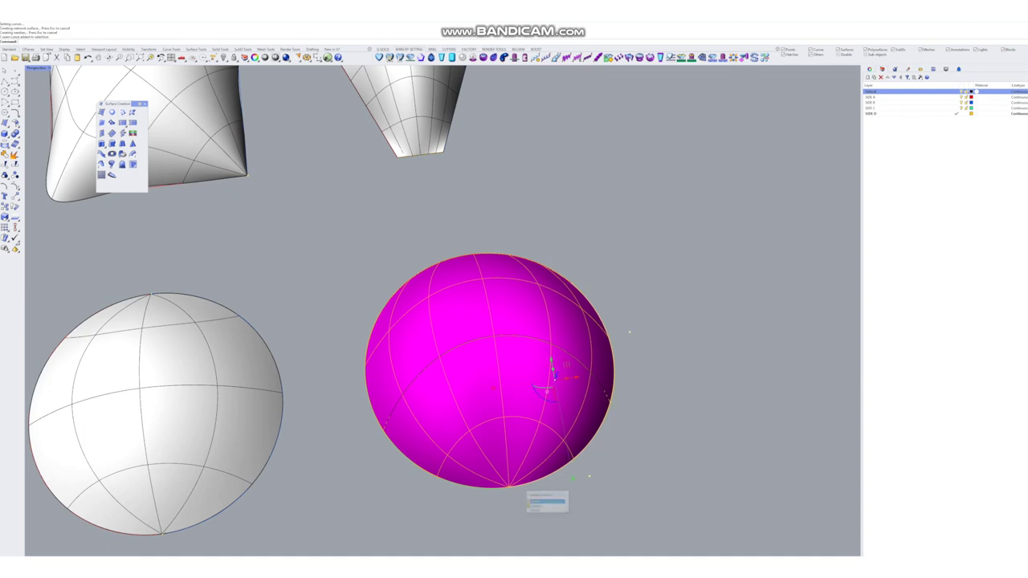
pyautogui.keyDown('shift'); pyautogui.click(501, 488); pyautogui.keyUp('shift')
pyautogui.click(519, 505)
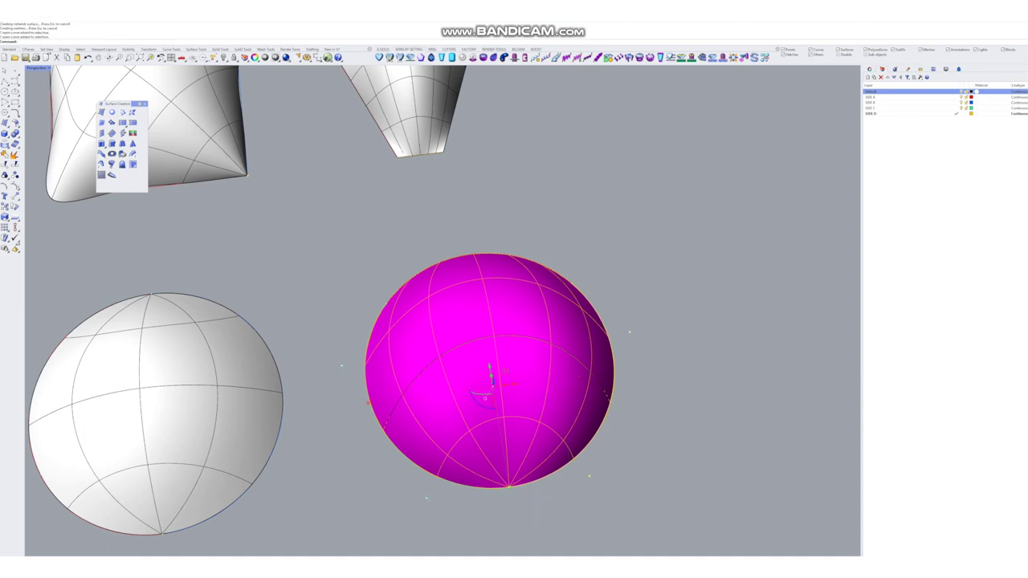
pyautogui.keyDown('shift'); pyautogui.click(503, 400); pyautogui.keyUp('shift')
pyautogui.click(519, 417)
# - Select the coincident end points of these three curves and move them inward to notch the dome like the top of a heart
pyautogui.keyDown('shift'); pyautogui.moveTo(489, 480); pyautogui.dragTo(526, 515); pyautogui.keyUp('shift')
pyautogui.moveTo(522, 506); pyautogui.dragTo(556, 463, button='right')
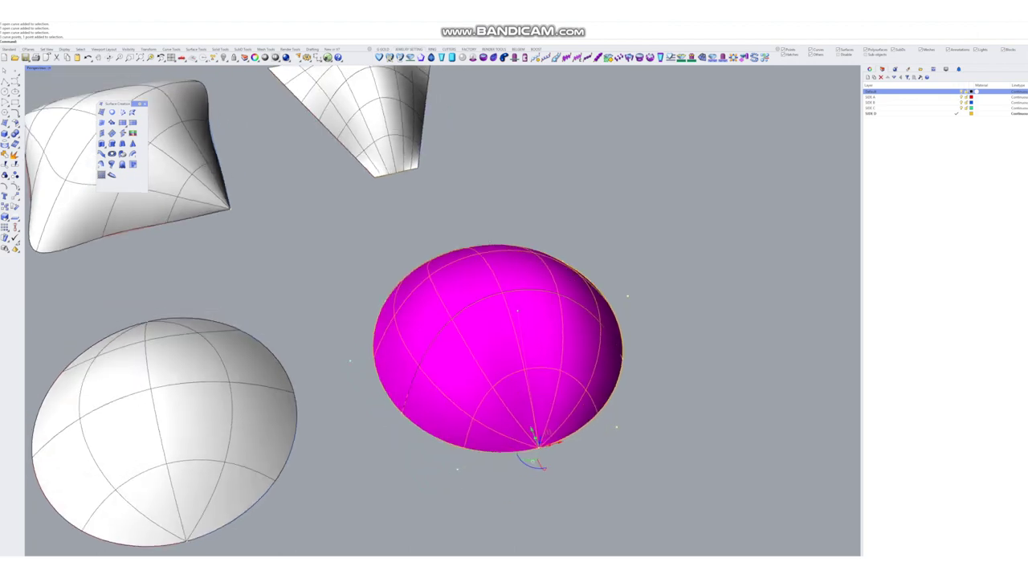
pyautogui.moveTo(524, 412); pyautogui.dragTo(505, 361)
# - Select the boundary curve on the side opposite the notch and expose its control points
pyautogui.moveTo(508, 366); pyautogui.dragTo(775, 357, button='right')
pyautogui.scroll(2, 348, 266)
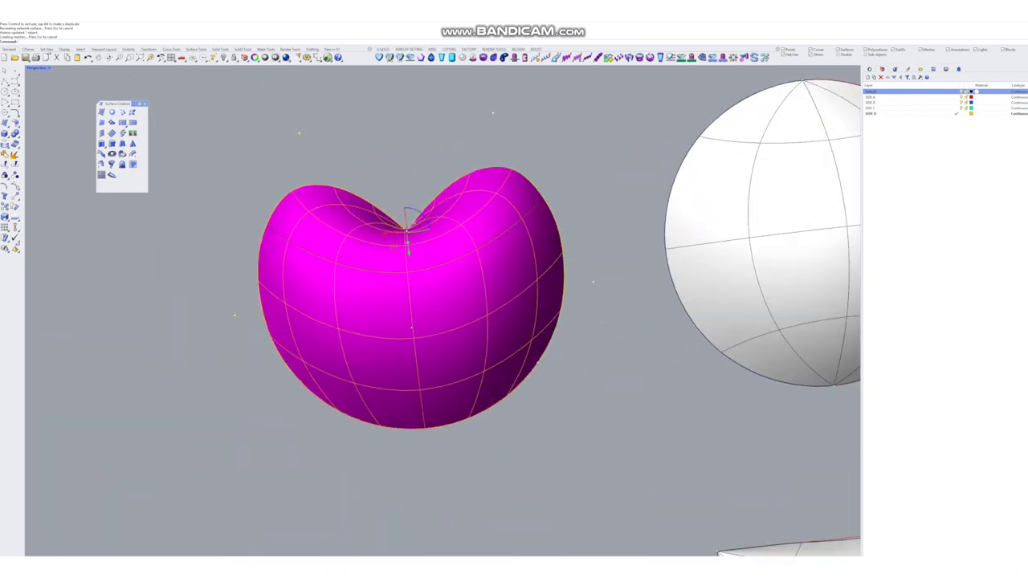
pyautogui.moveTo(348, 266); pyautogui.dragTo(352, 285, button='right')
pyautogui.moveTo(618, 344); pyautogui.dragTo(622, 357, button='right')
pyautogui.click(419, 478)
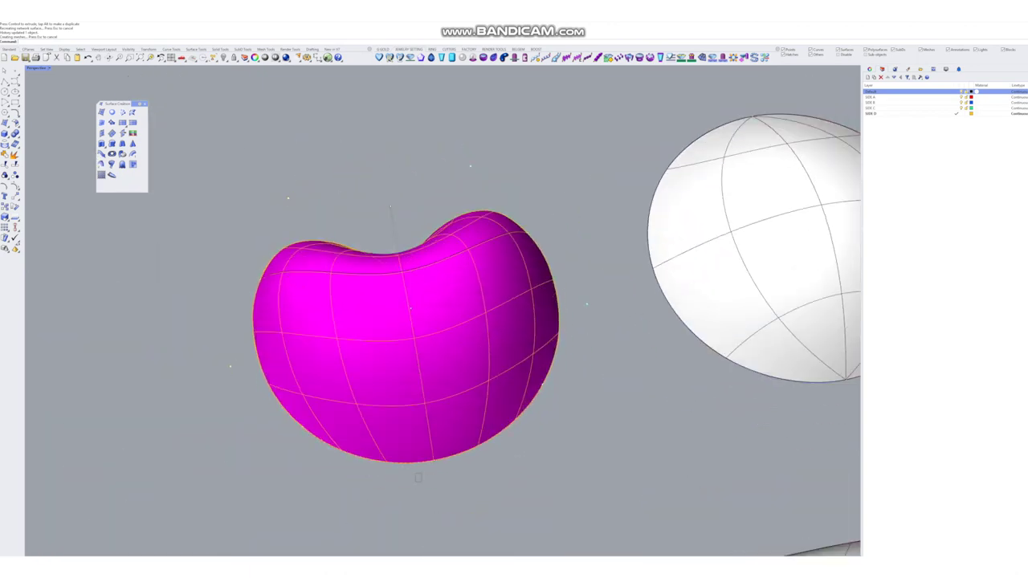
pyautogui.click(413, 385)
pyautogui.click(473, 448)
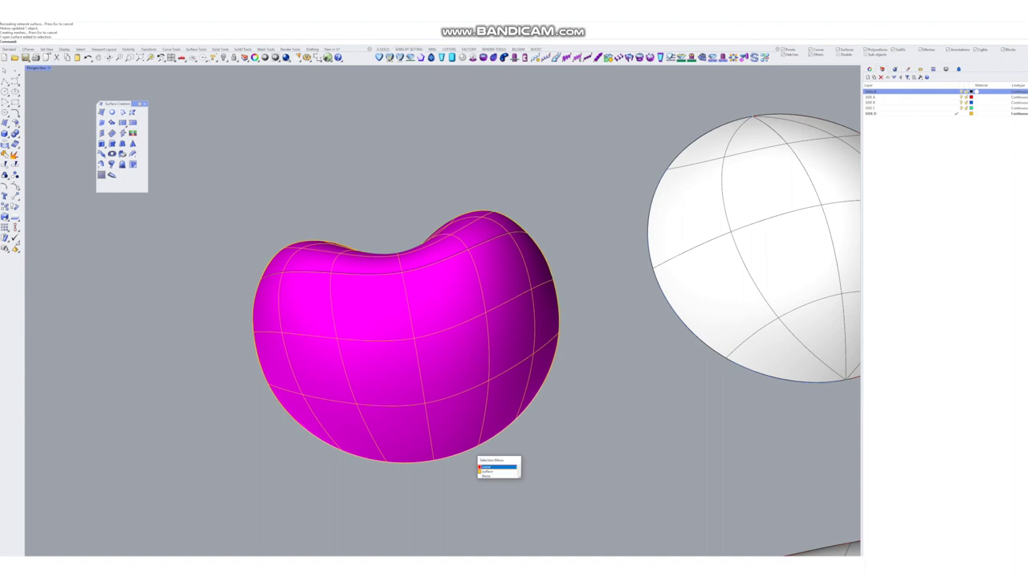
pyautogui.click(485, 468)
pyautogui.press('Escape')
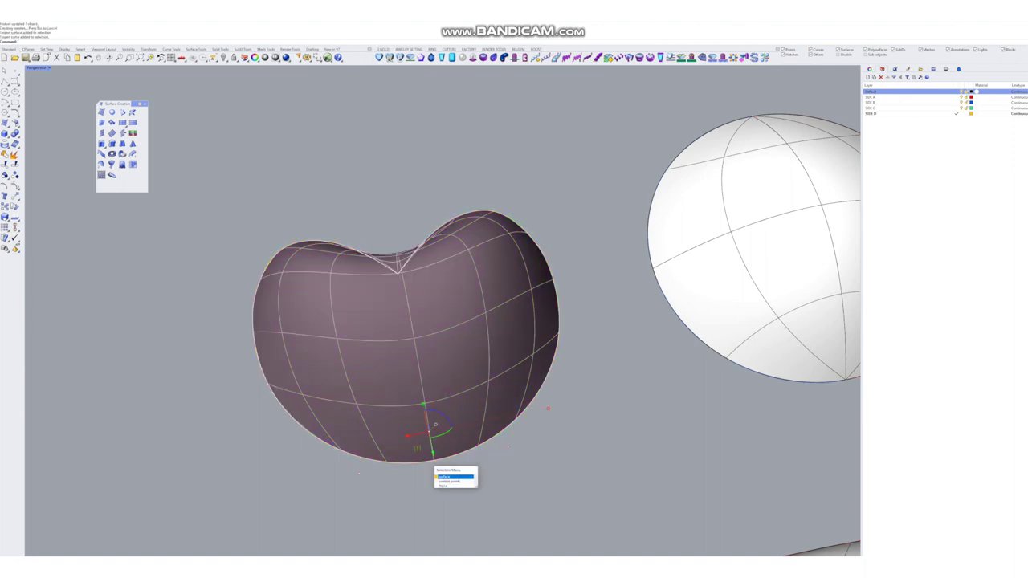
# - Pull the edge control points opposite the notch outward to form the heart's pointed tip, and clear the selection
pyautogui.click(565, 289)
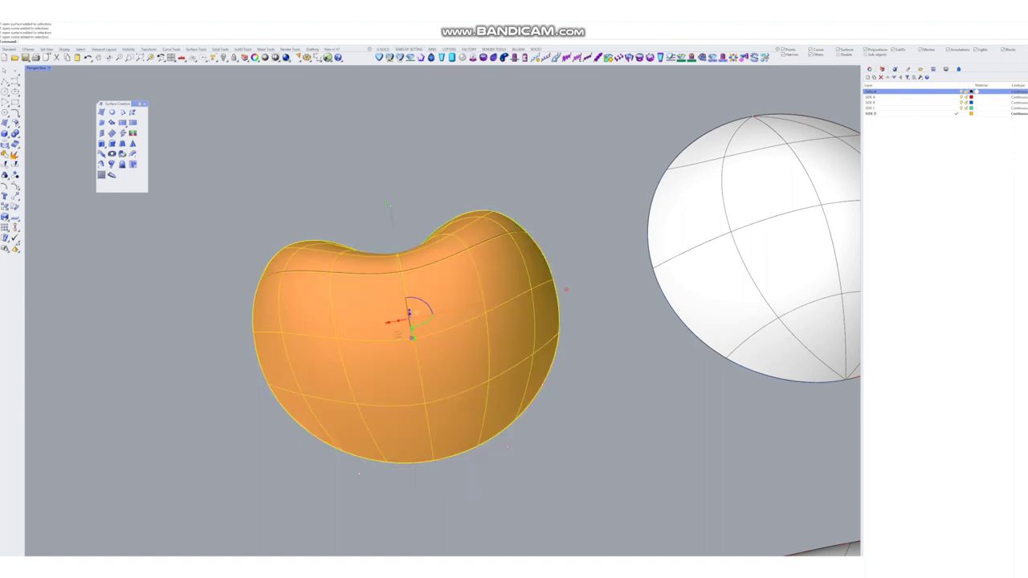
pyautogui.keyDown('ctrl'); pyautogui.click(438, 369); pyautogui.keyUp('ctrl')
pyautogui.moveTo(456, 447); pyautogui.dragTo(447, 529)
pyautogui.scroll(-4, 439, 419)
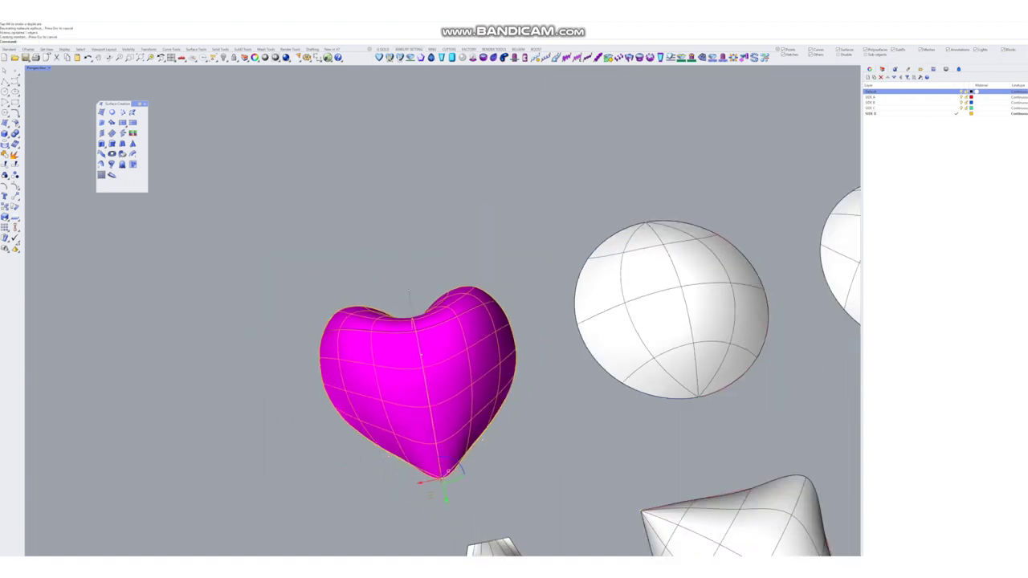
pyautogui.moveTo(439, 419); pyautogui.dragTo(392, 401, button='right')
pyautogui.press('Escape')
pyautogui.press('Escape')
# - Examine the heart-shaped surface alongside the other five network surfaces from several angles
pyautogui.moveTo(546, 354); pyautogui.dragTo(273, 358, button='right')
pyautogui.scroll(-4, 429, 379)
pyautogui.keyDown('shift'); pyautogui.moveTo(533, 329); pyautogui.dragTo(472, 395, button='right'); pyautogui.keyUp('shift')
pyautogui.scroll(2, 442, 349)
pyautogui.moveTo(472, 395); pyautogui.dragTo(339, 388, button='right')
pyautogui.scroll(2, 339, 433)
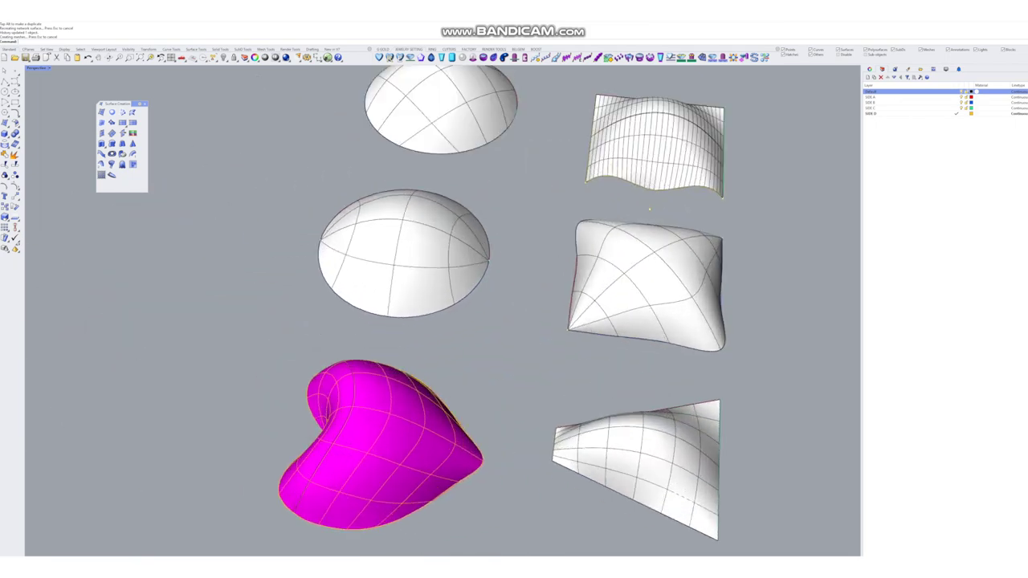
pyautogui.keyDown('shift'); pyautogui.moveTo(338, 434); pyautogui.dragTo(337, 400, button='right'); pyautogui.keyUp('shift')
pyautogui.moveTo(338, 400); pyautogui.dragTo(274, 338, button='right')
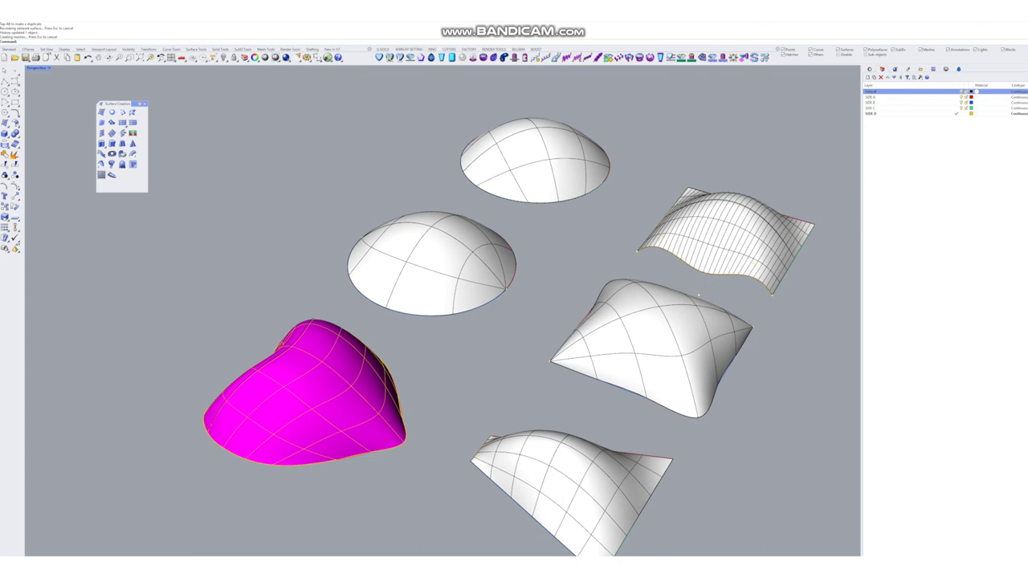
pyautogui.keyDown('shift'); pyautogui.moveTo(321, 378); pyautogui.dragTo(271, 362, button='right'); pyautogui.keyUp('shift')
# - Flip the normal direction of the heart-shaped surface and deselect it
pyautogui.click(270, 362)
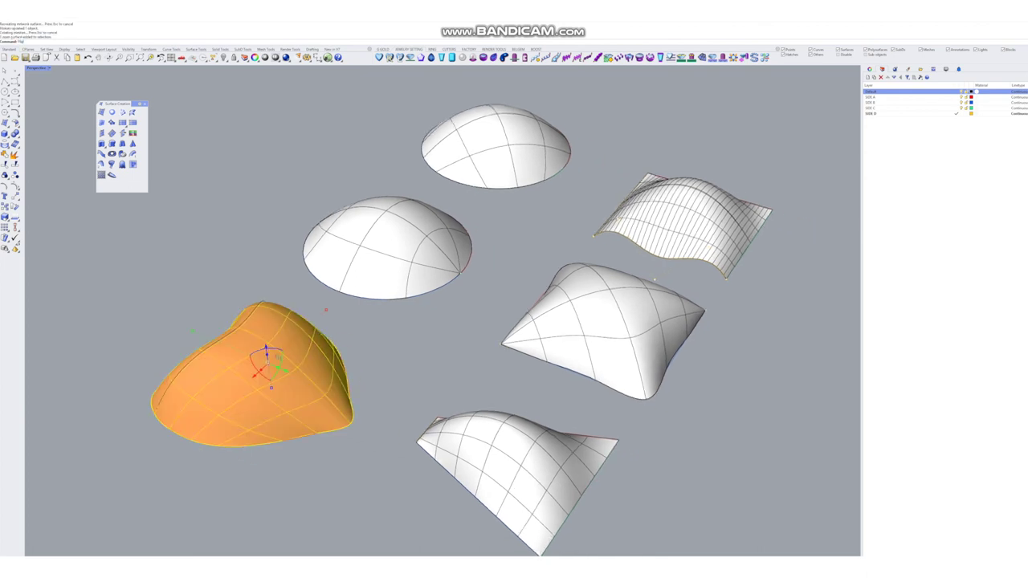
pyautogui.press('Return')
pyautogui.click(563, 330)
pyautogui.click(326, 310)
# - Move the heart-shaped surface to the red SIDE A layer and deselect it
pyautogui.keyDown('shift'); pyautogui.moveTo(386, 346); pyautogui.dragTo(289, 385, button='right'); pyautogui.keyUp('shift')
pyautogui.scroll(-2, 393, 358)
pyautogui.moveTo(322, 353); pyautogui.dragTo(289, 371, button='right')
pyautogui.click(241, 346)
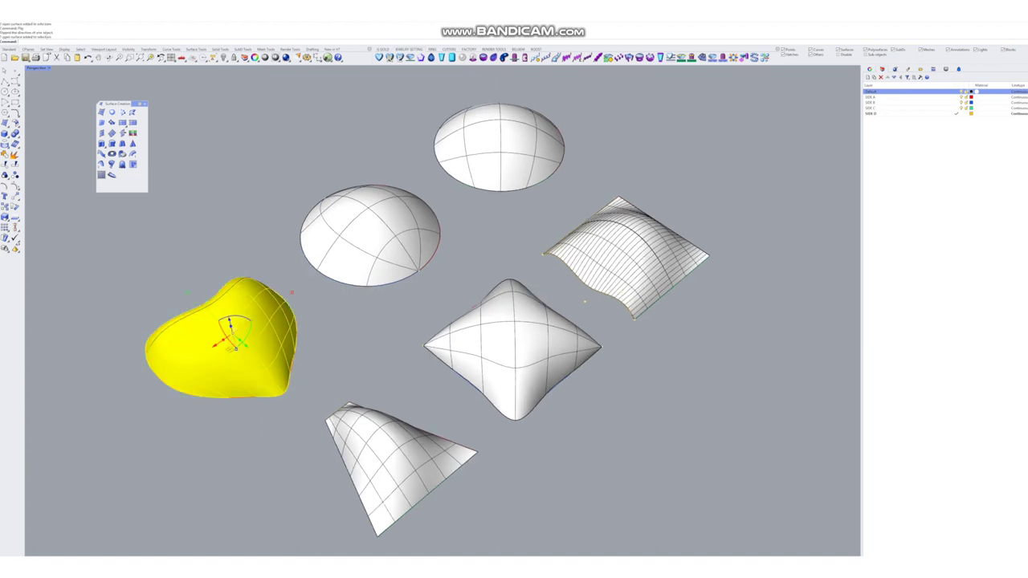
pyautogui.rightClick(936, 97)
pyautogui.click(961, 200)
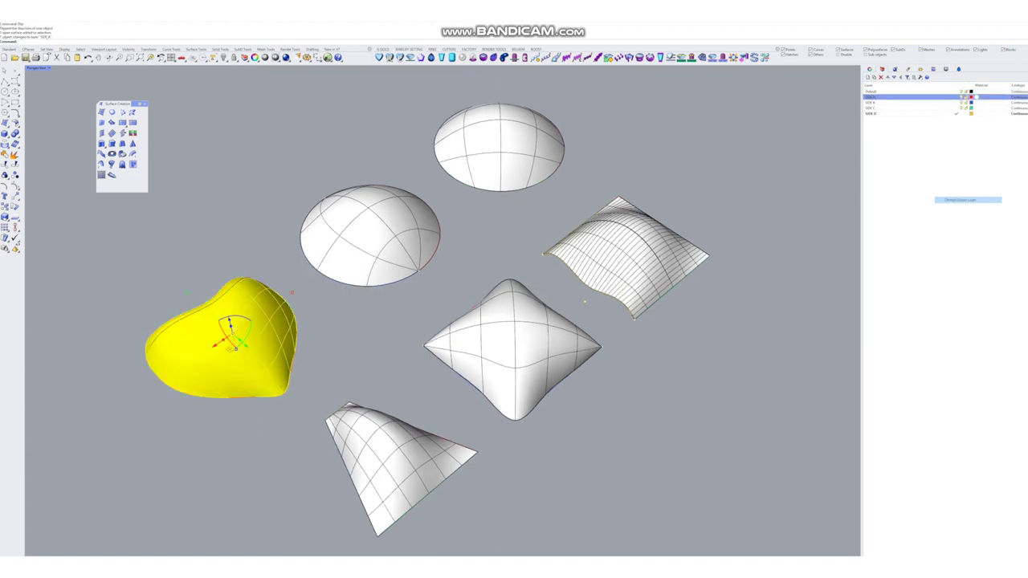
pyautogui.moveTo(361, 322); pyautogui.dragTo(333, 366, button='right')
pyautogui.moveTo(450, 321); pyautogui.dragTo(333, 376, button='right')
pyautogui.keyDown('shift'); pyautogui.moveTo(394, 330); pyautogui.dragTo(349, 359, button='right'); pyautogui.keyUp('shift')
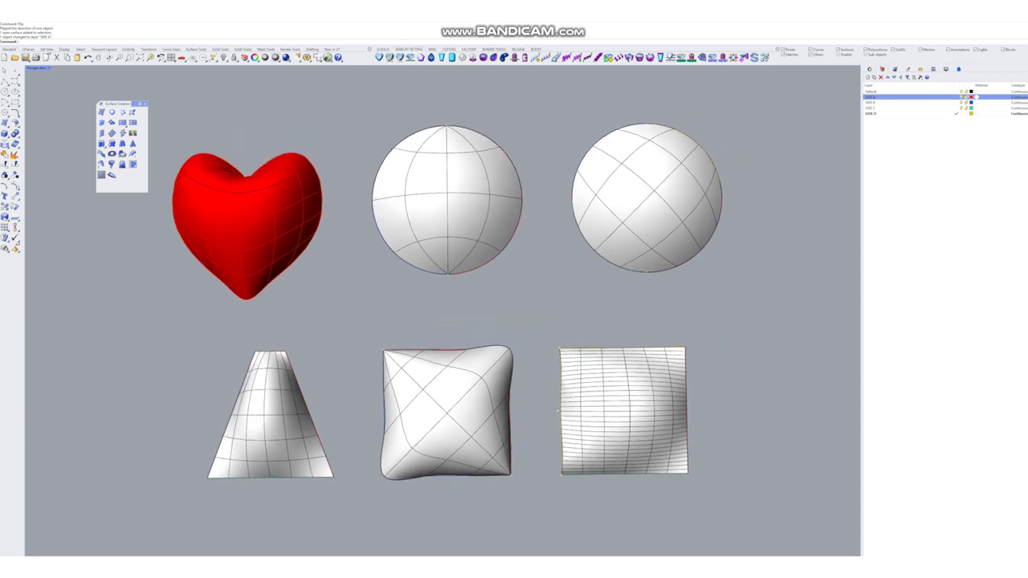